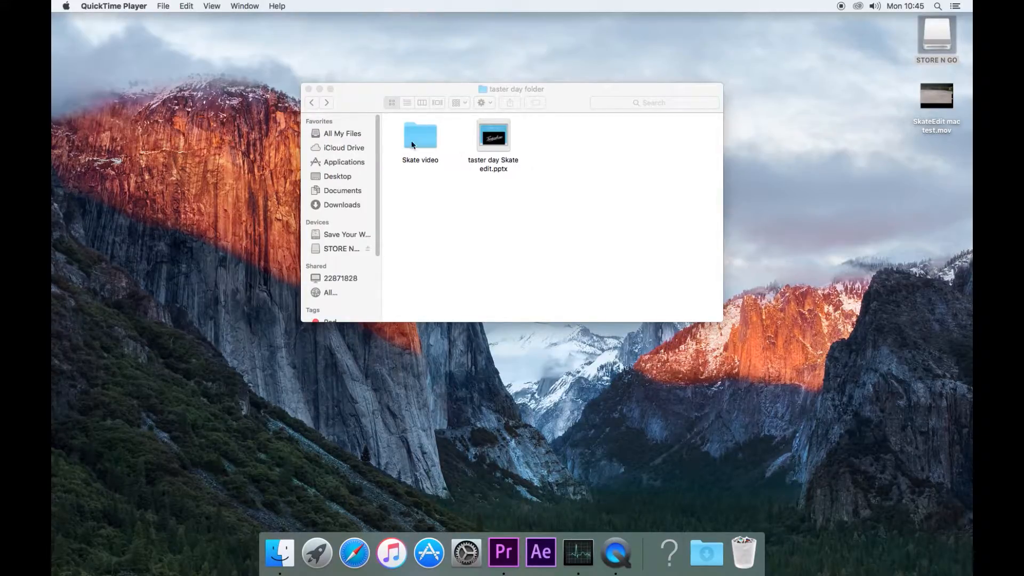
- Open the Skate video folder and look over its folders, taster videos.prproj and Rockerline video
{"action": "double_click", "coordinate": [426, 150]}
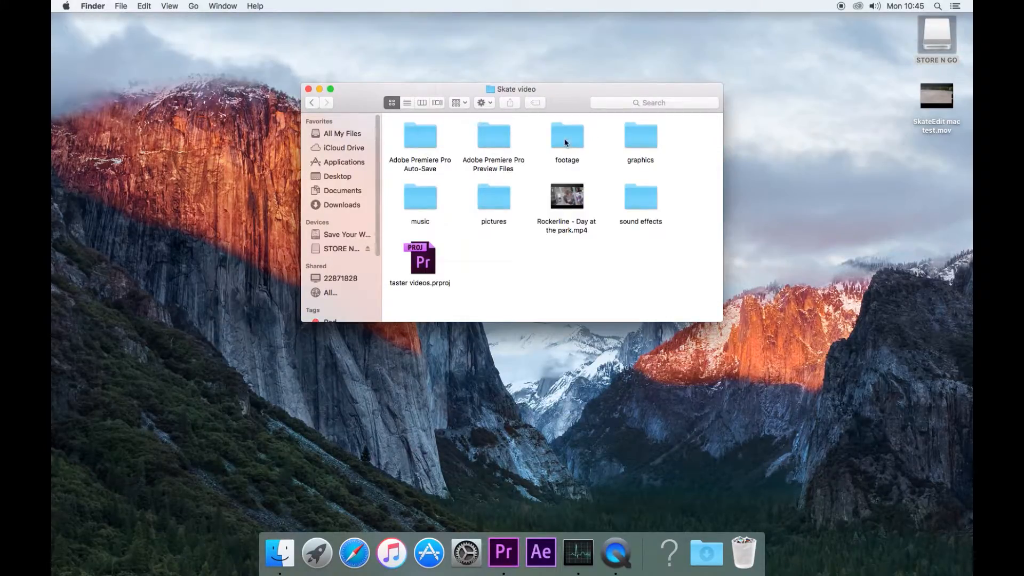
{"action": "left_click", "coordinate": [567, 143]}
{"action": "left_click", "coordinate": [646, 136]}
{"action": "left_click", "coordinate": [651, 205]}
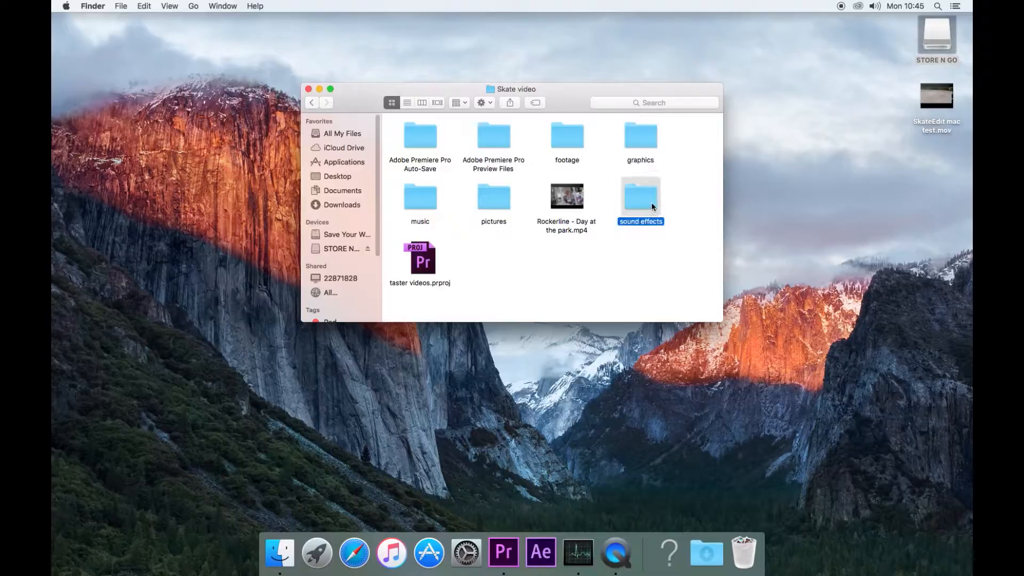
{"action": "left_click", "coordinate": [498, 201]}
{"action": "left_click", "coordinate": [411, 197]}
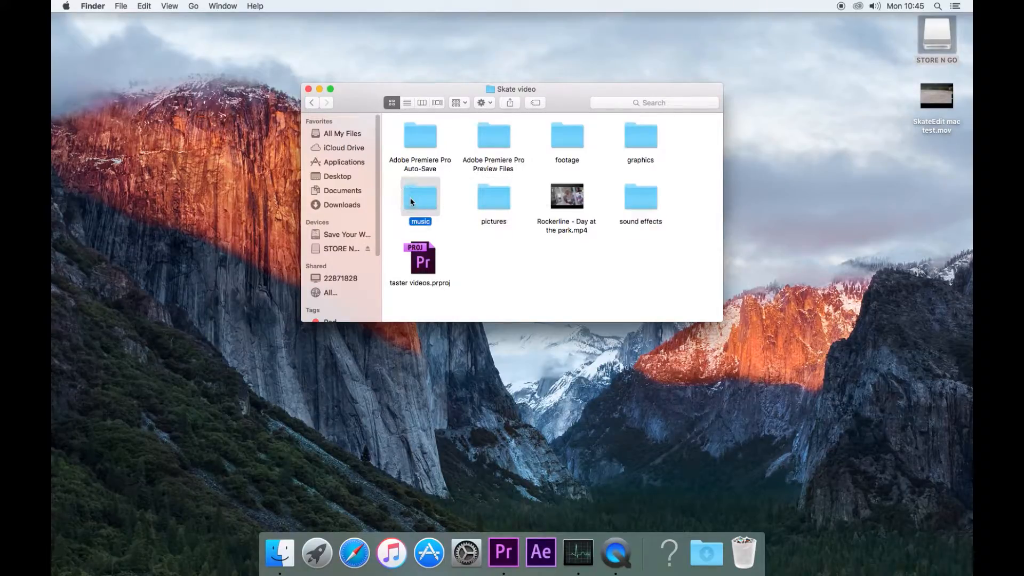
{"action": "left_click", "coordinate": [575, 208]}
{"action": "left_click", "coordinate": [491, 138]}
{"action": "left_click", "coordinate": [420, 137]}
{"action": "left_click", "coordinate": [489, 140]}
{"action": "left_click", "coordinate": [430, 271]}
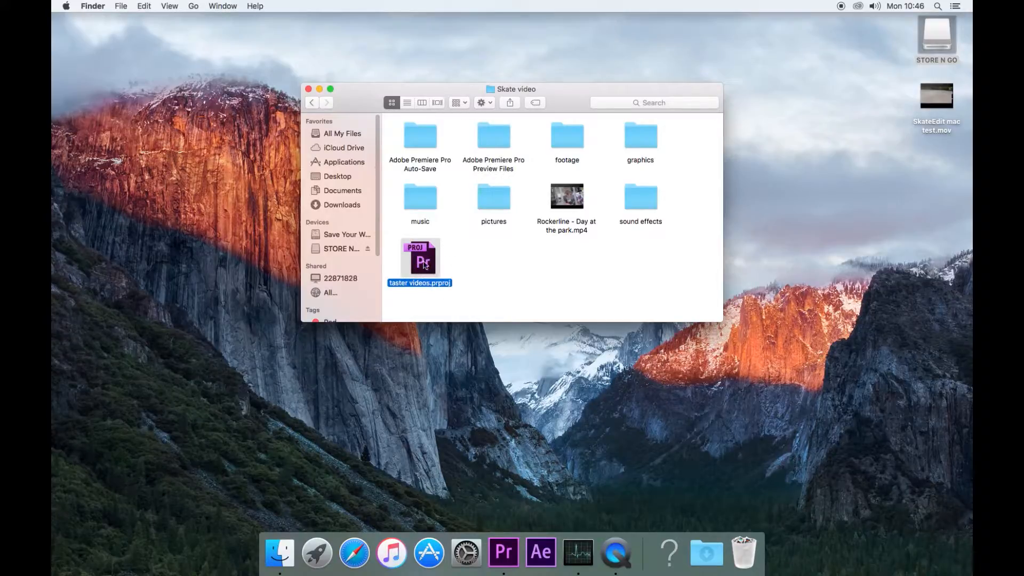
{"action": "left_click", "coordinate": [572, 207]}
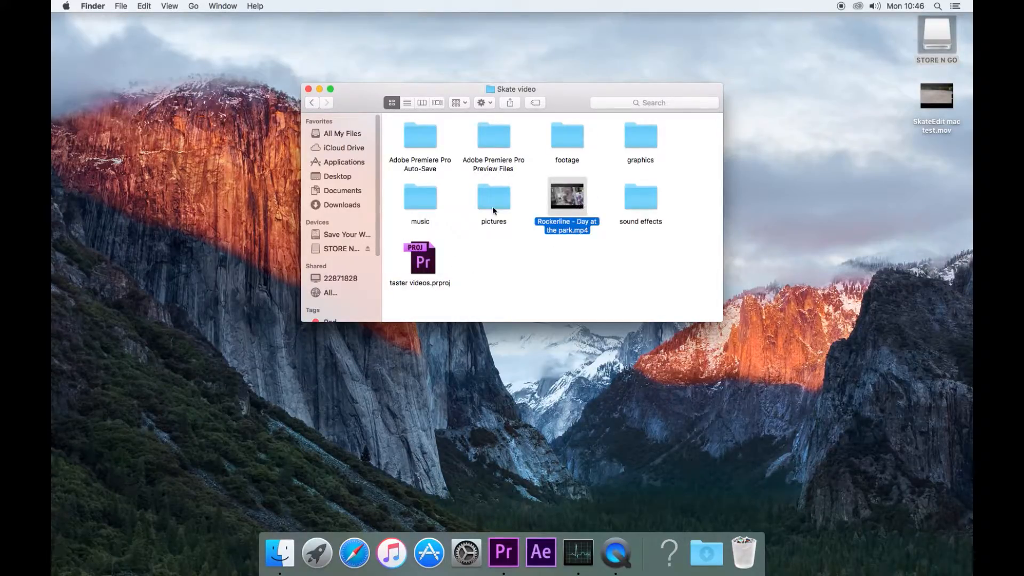
- Browse the footage, graphics and music folders, returning to Skate video after each
{"action": "left_click", "coordinate": [568, 138]}
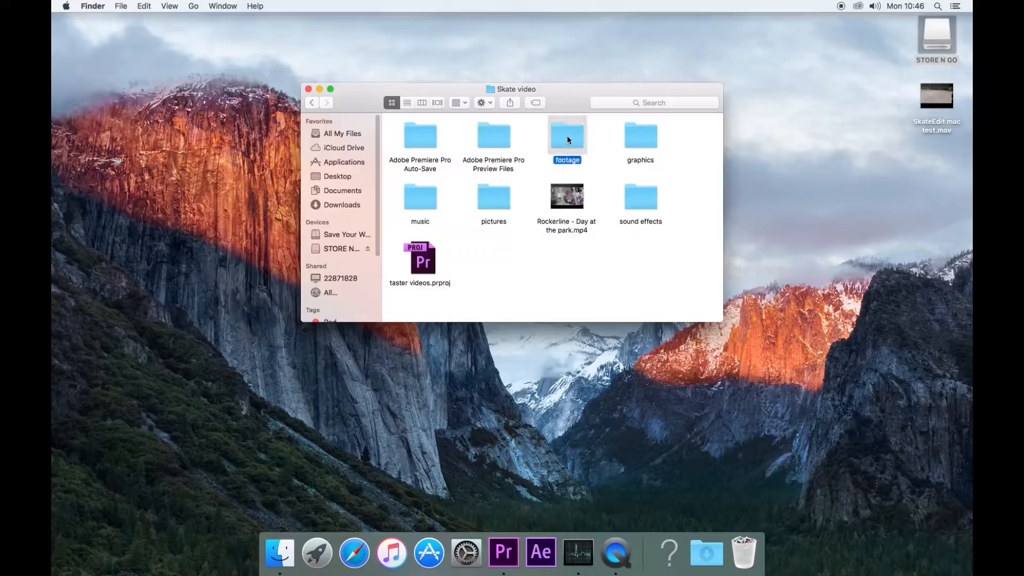
{"action": "double_click", "coordinate": [570, 140]}
{"action": "scroll", "coordinate": [443, 208], "scroll_direction": "down", "scroll_amount": 5}
{"action": "scroll", "coordinate": [451, 223], "scroll_direction": "up", "scroll_amount": 10}
{"action": "scroll", "coordinate": [436, 244], "scroll_direction": "down", "scroll_amount": 5}
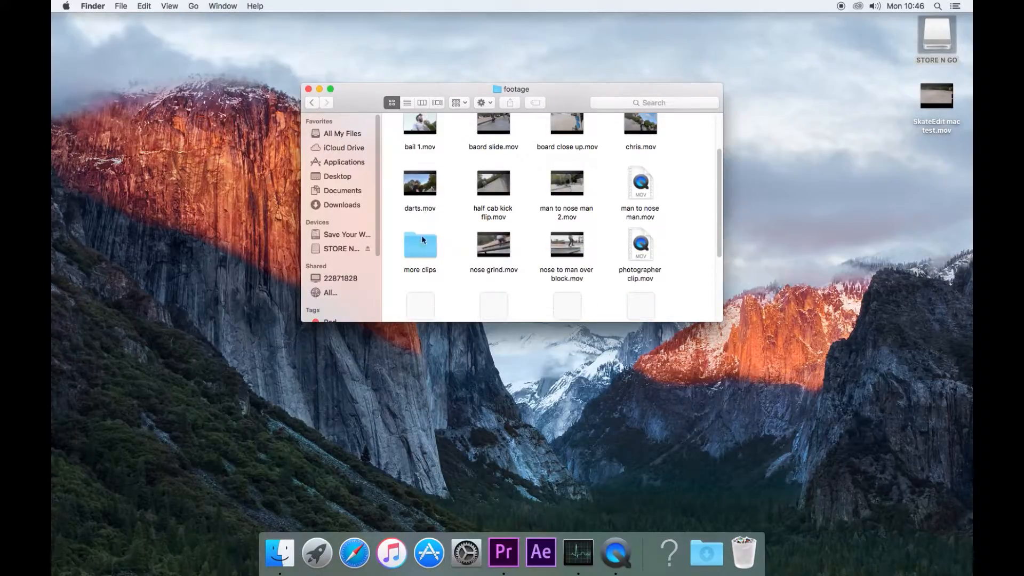
{"action": "key", "text": "super+bracketleft"}
{"action": "double_click", "coordinate": [636, 139]}
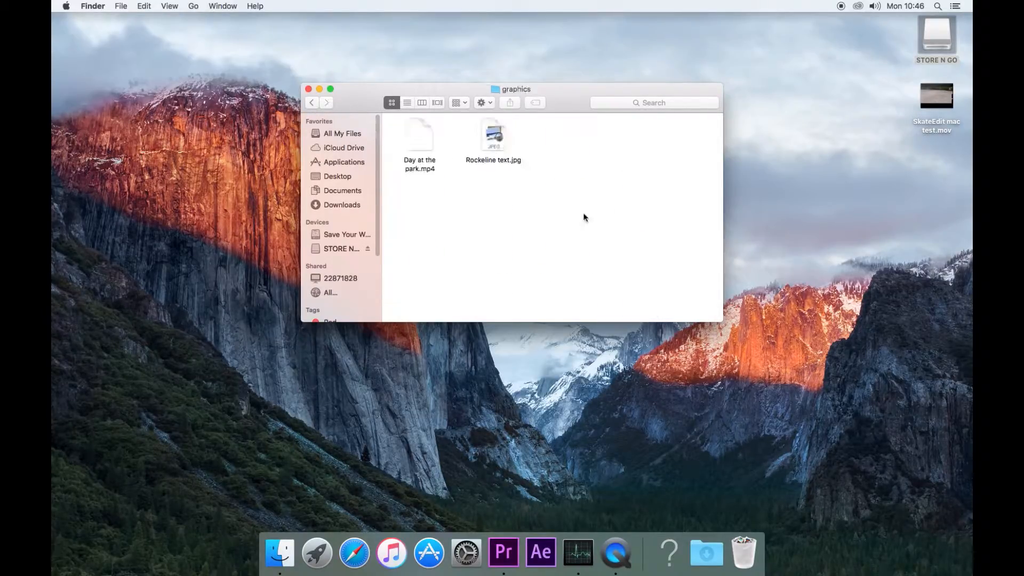
{"action": "left_click", "coordinate": [310, 103]}
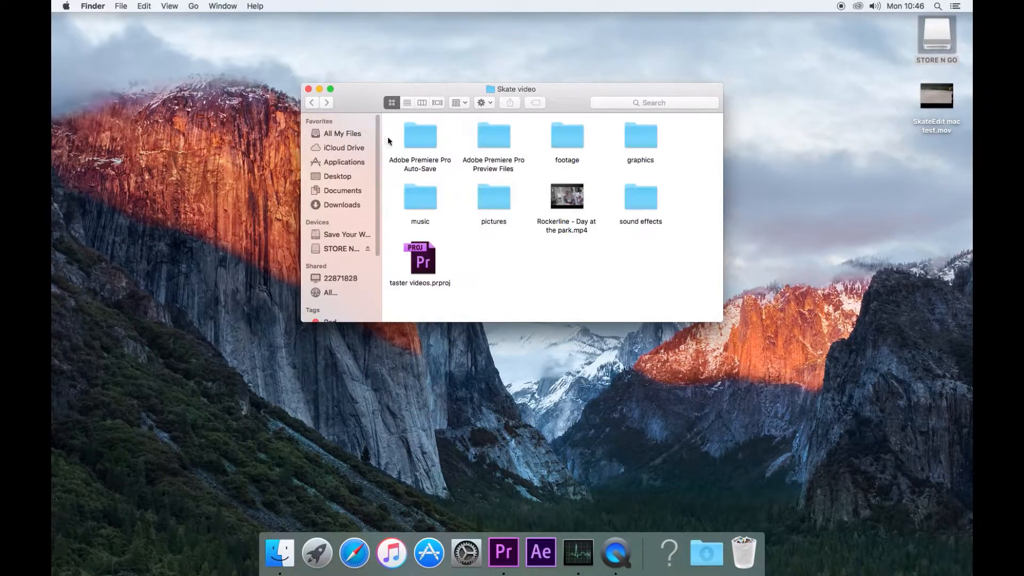
{"action": "double_click", "coordinate": [424, 206]}
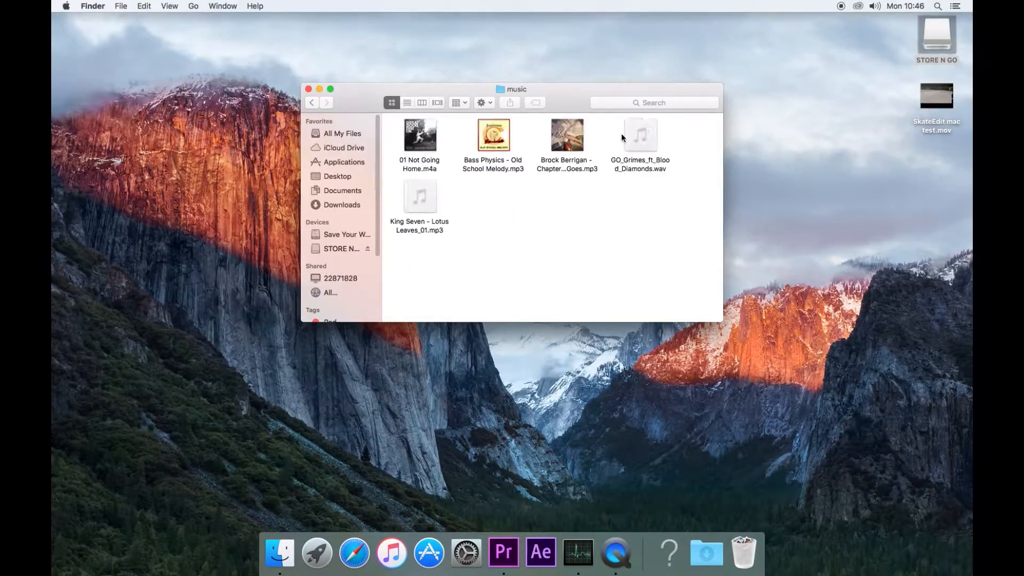
{"action": "left_click", "coordinate": [317, 103]}
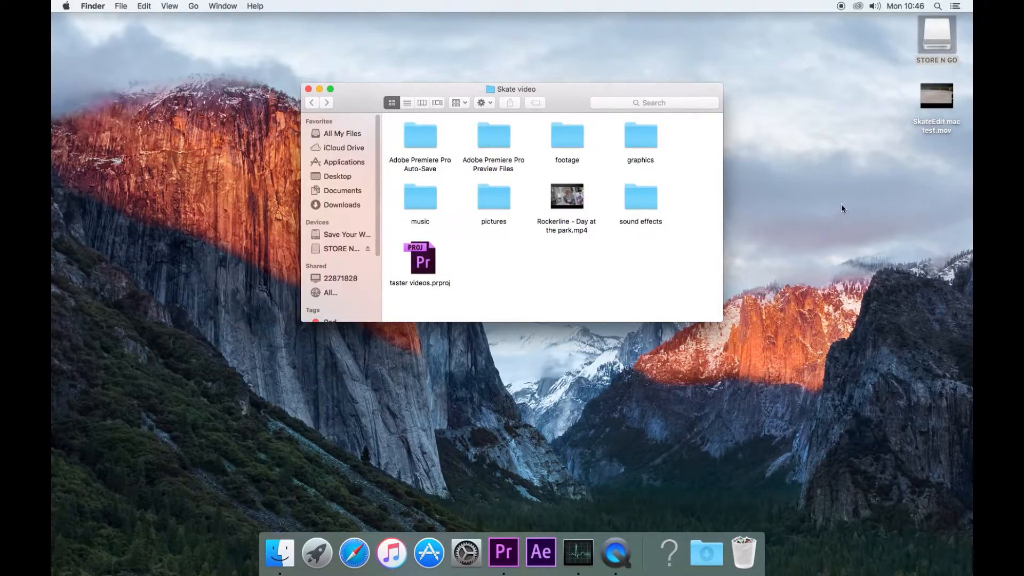
- Start a new Premiere project named skate test, located in STORE N GO's Skate video folder
{"action": "left_click", "coordinate": [502, 562]}
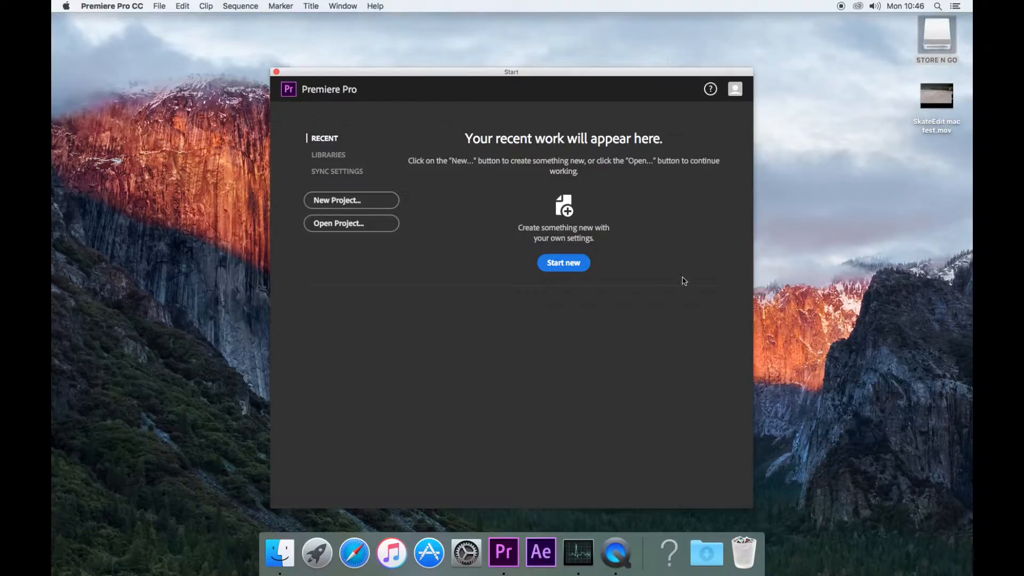
{"action": "left_click", "coordinate": [345, 199]}
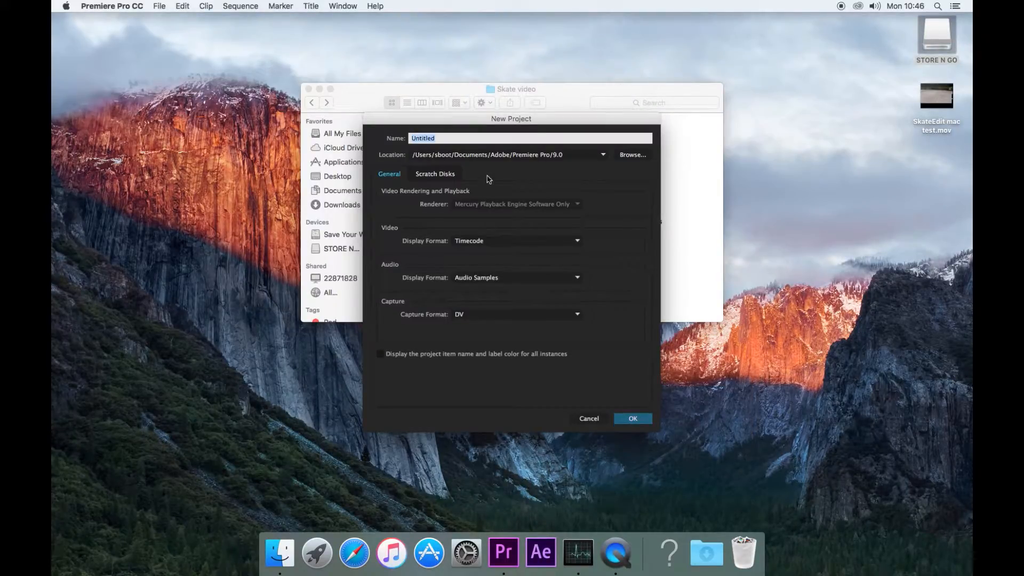
{"action": "type", "text": "skate test"}
{"action": "left_click", "coordinate": [643, 160]}
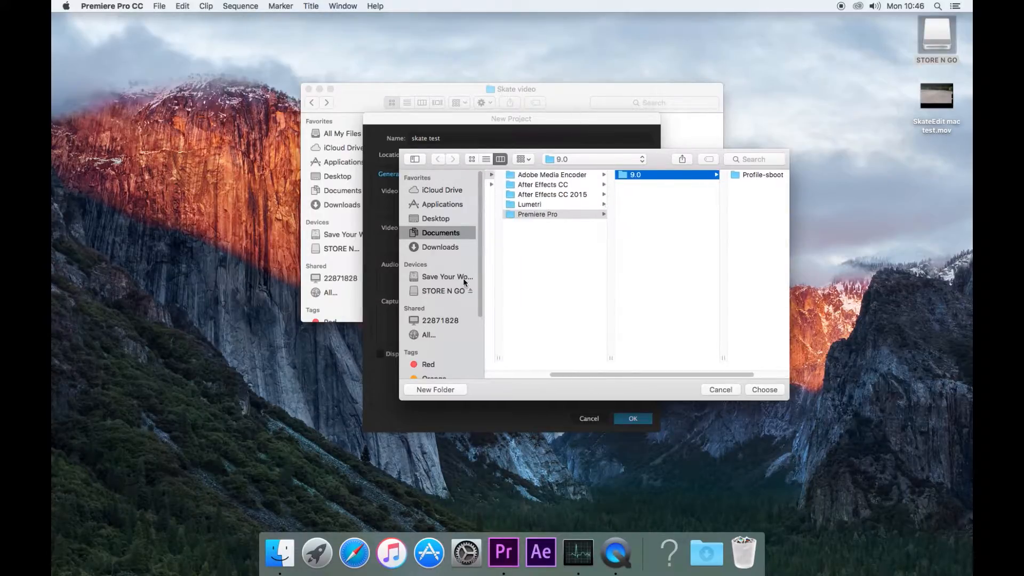
{"action": "left_click", "coordinate": [438, 292]}
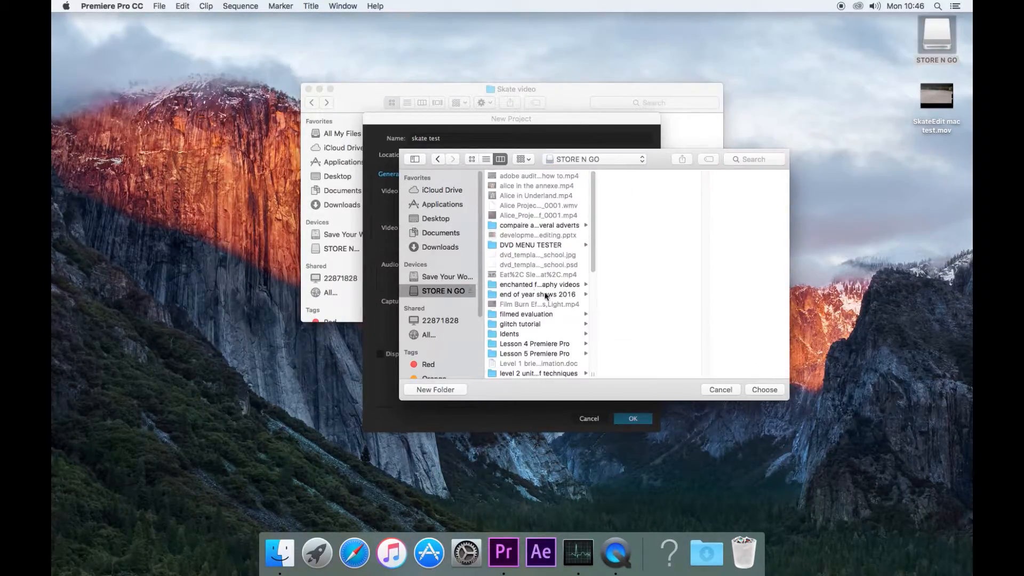
{"action": "scroll", "coordinate": [545, 273], "scroll_direction": "down", "scroll_amount": 10}
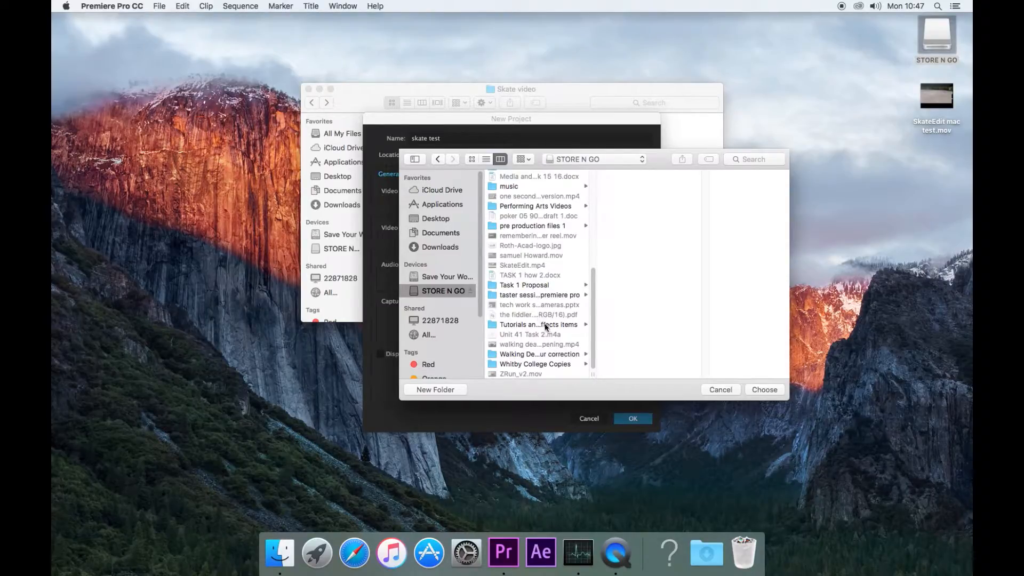
{"action": "left_click", "coordinate": [546, 325]}
{"action": "left_click", "coordinate": [529, 294]}
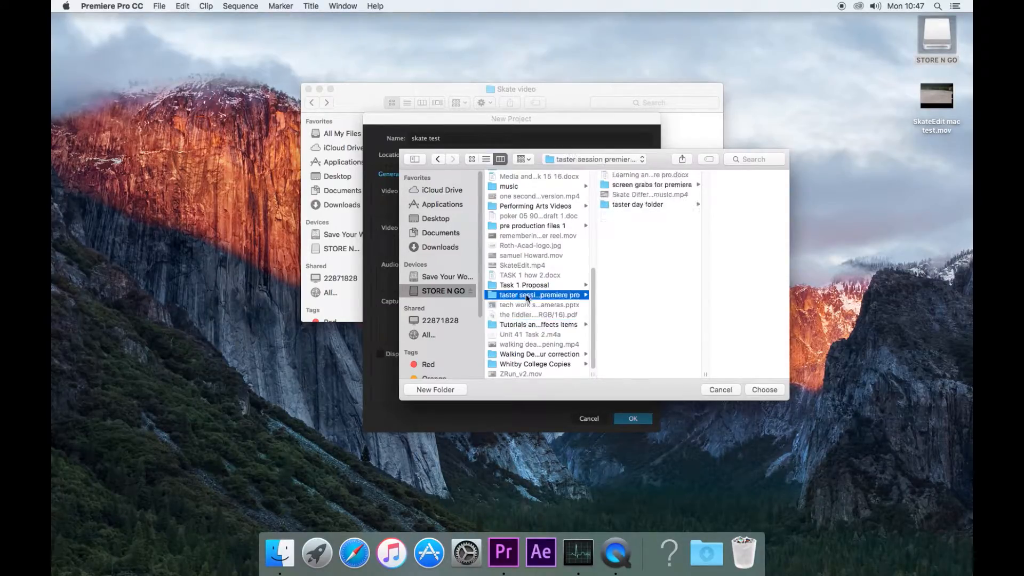
{"action": "left_click", "coordinate": [634, 205]}
{"action": "left_click", "coordinate": [704, 174]}
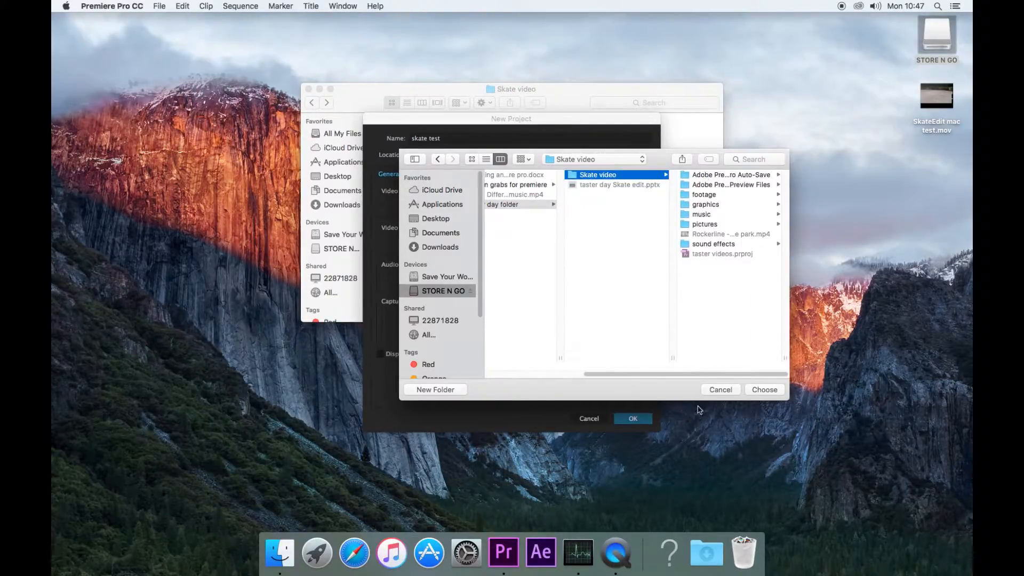
{"action": "left_click", "coordinate": [771, 395]}
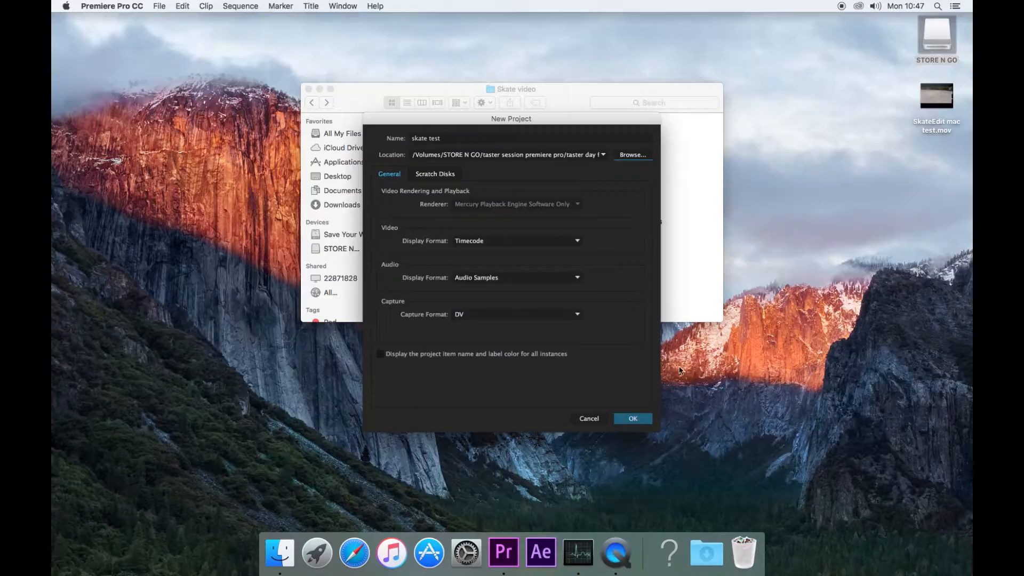
- Review the scratch disk settings, keep DV as capture format, and create the project
{"action": "left_click", "coordinate": [437, 177]}
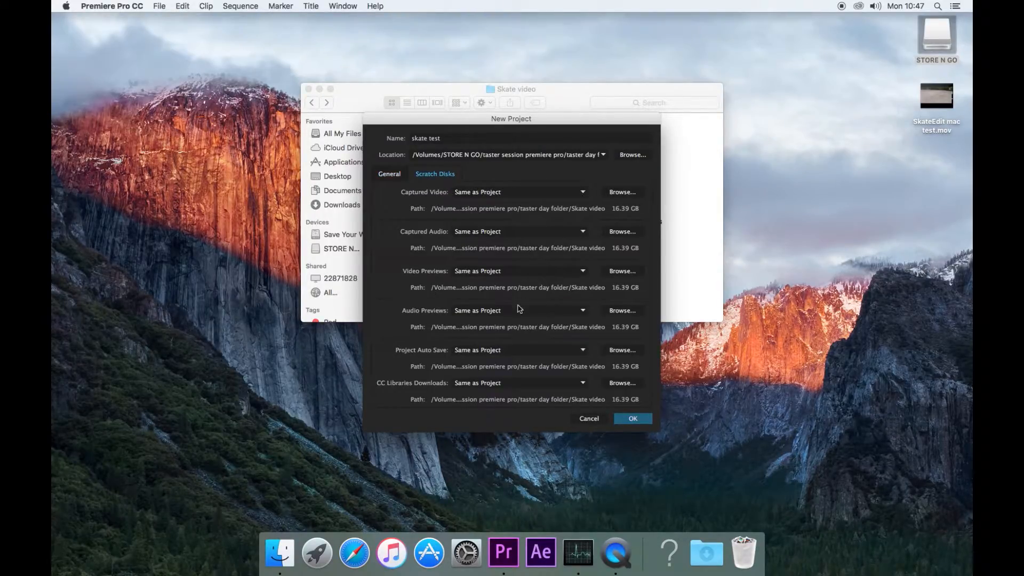
{"action": "left_click", "coordinate": [394, 175]}
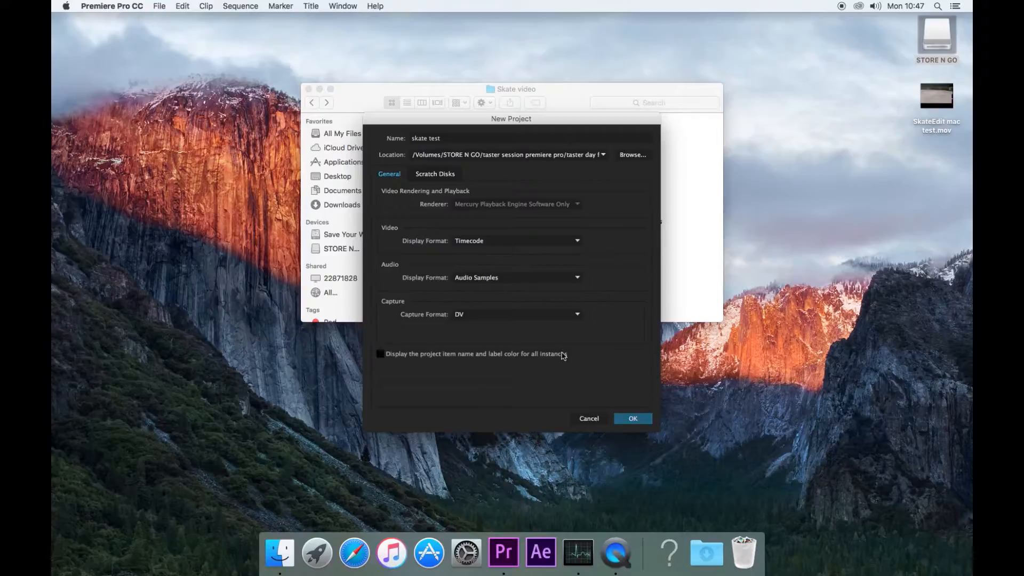
{"action": "left_click", "coordinate": [506, 314]}
{"action": "left_click", "coordinate": [510, 315]}
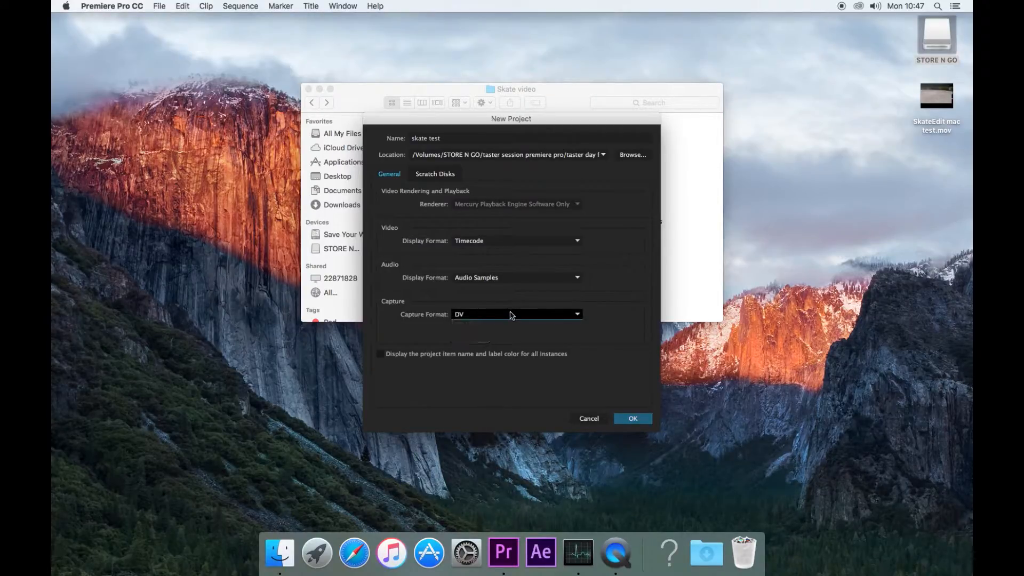
{"action": "left_click", "coordinate": [633, 420]}
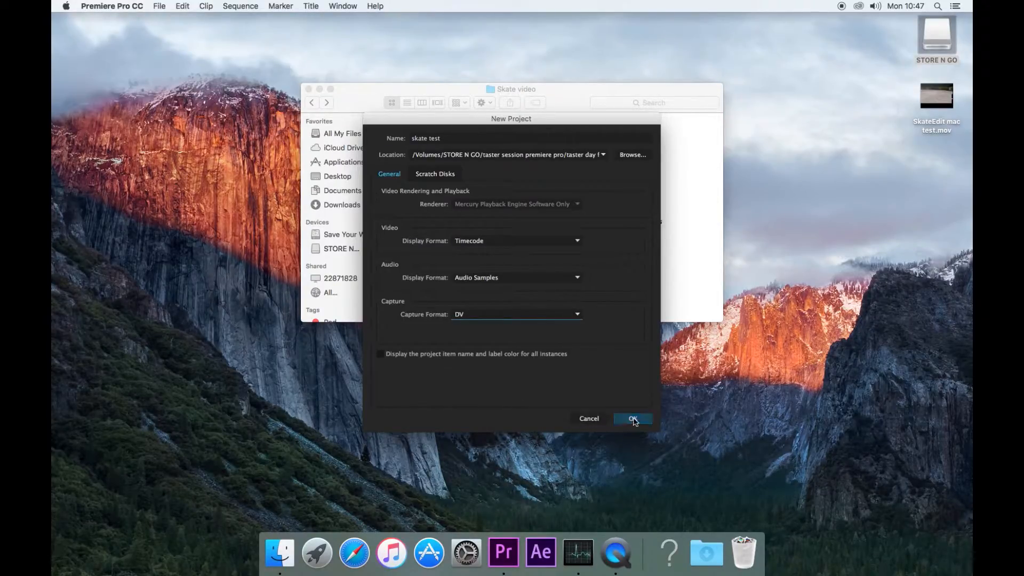
{"action": "left_click", "coordinate": [635, 421]}
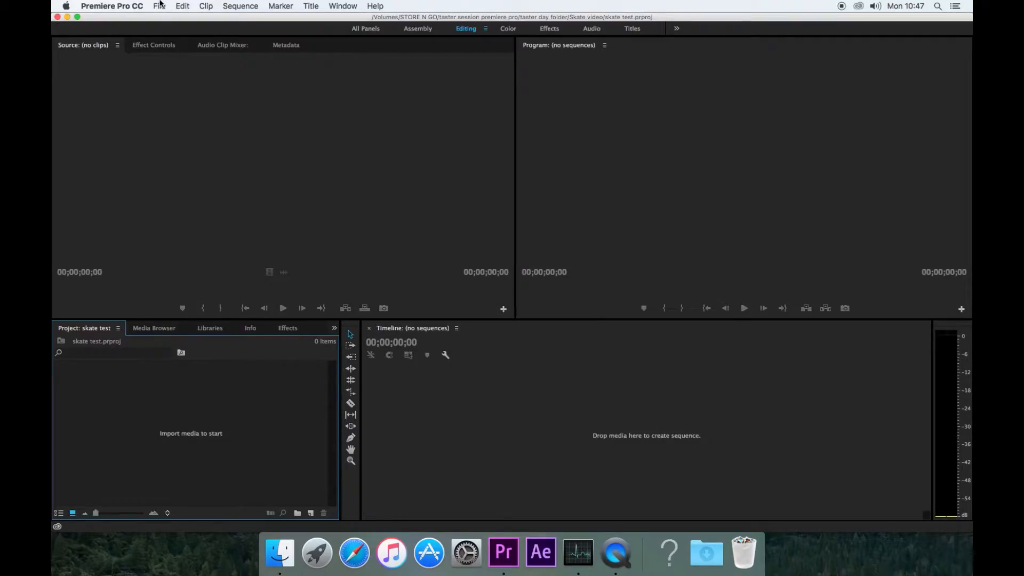
- Save the empty skate test project with File > Save
{"action": "left_click", "coordinate": [160, 8]}
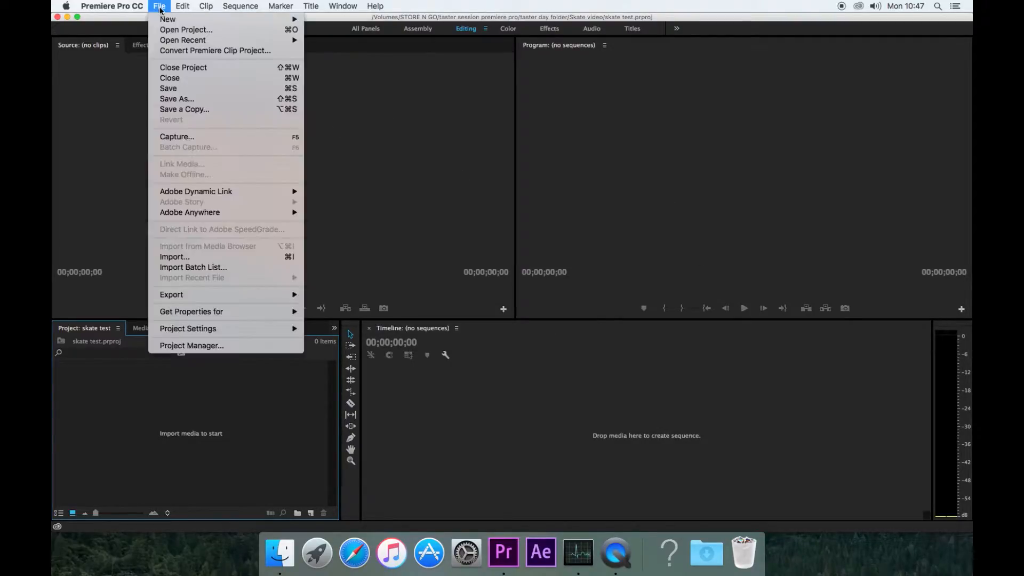
{"action": "left_click", "coordinate": [191, 89]}
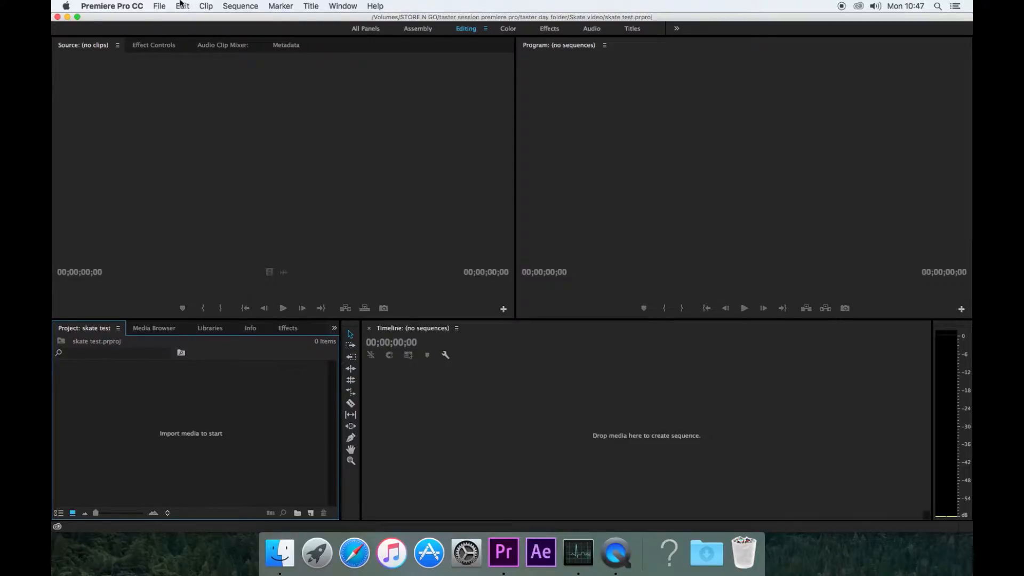
- Choose the AVCHD 1080p25 preset for a new sequence, after comparing DSLR 1080p25
{"action": "left_click", "coordinate": [159, 6]}
{"action": "mouse_move", "coordinate": [168, 19]}
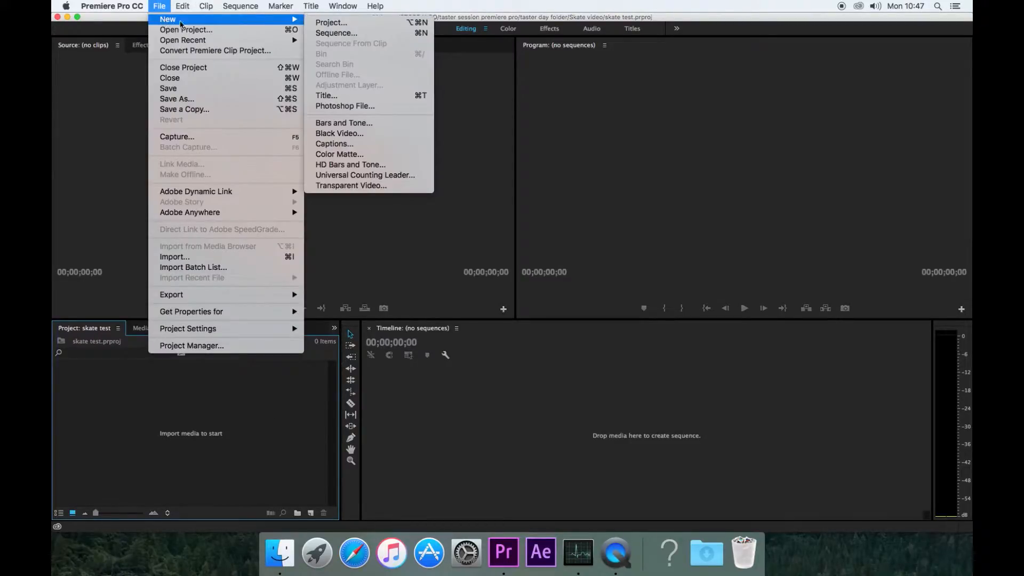
{"action": "left_click", "coordinate": [373, 34]}
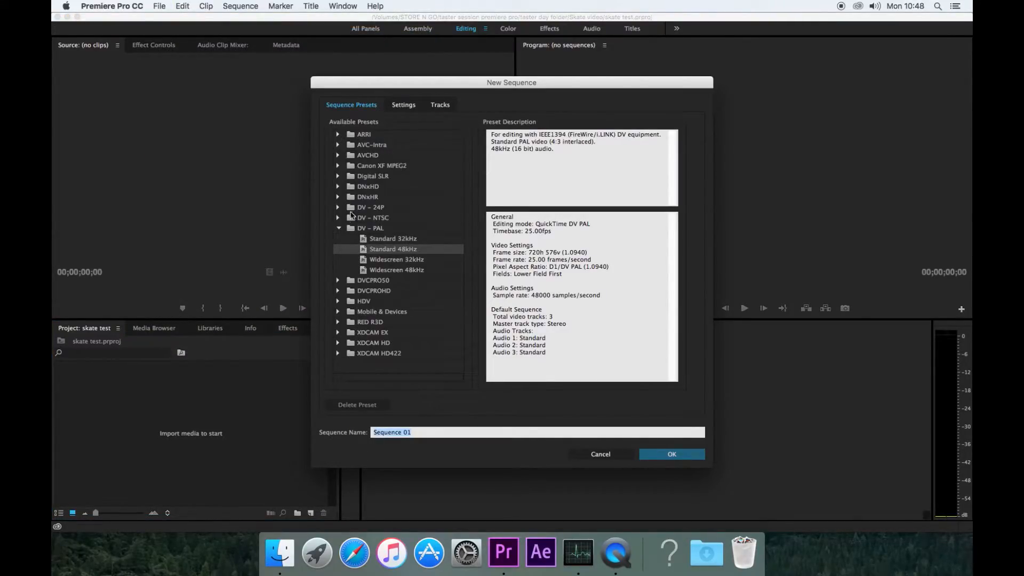
{"action": "left_click", "coordinate": [340, 228]}
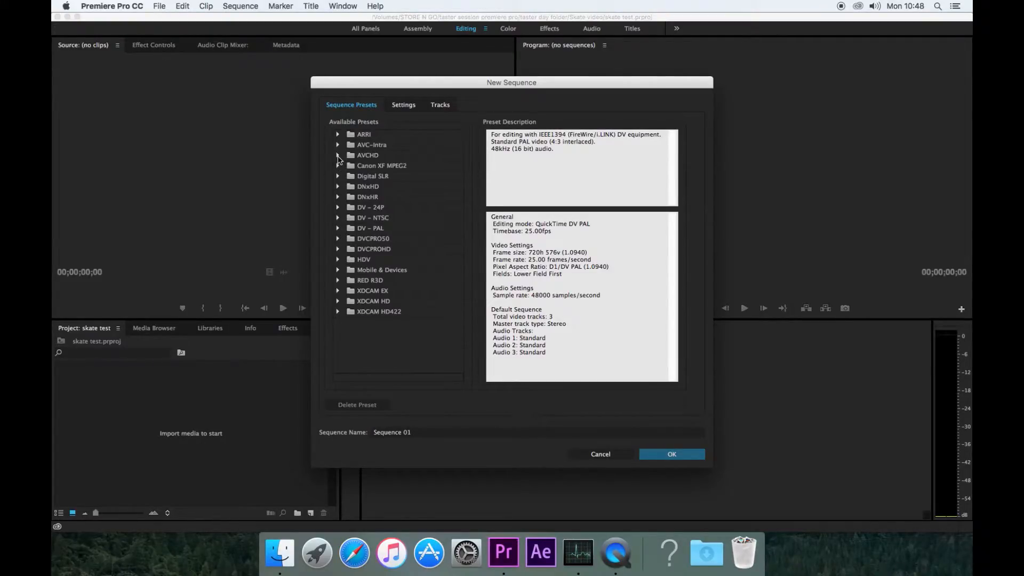
{"action": "left_click", "coordinate": [338, 156]}
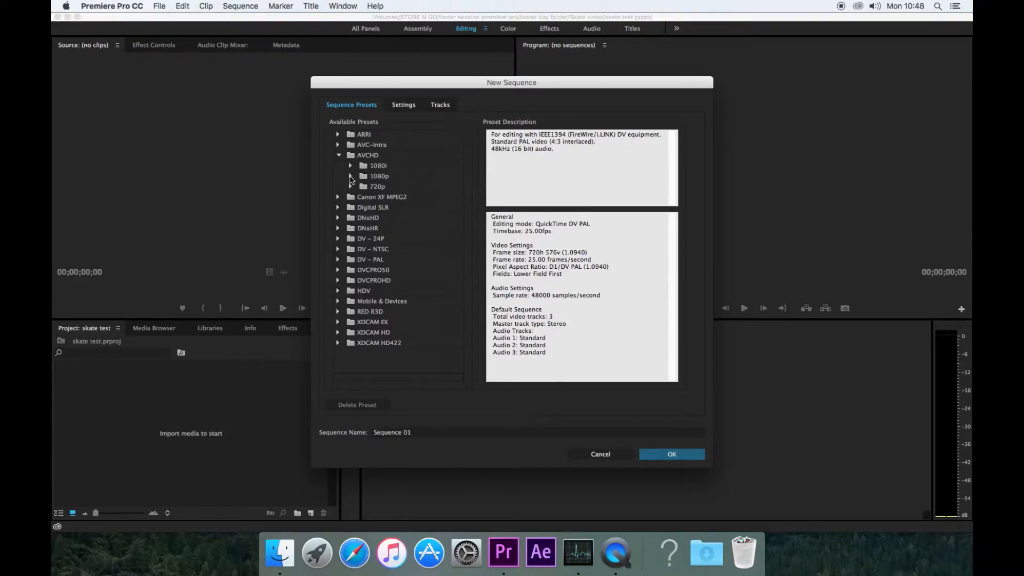
{"action": "left_click", "coordinate": [351, 177]}
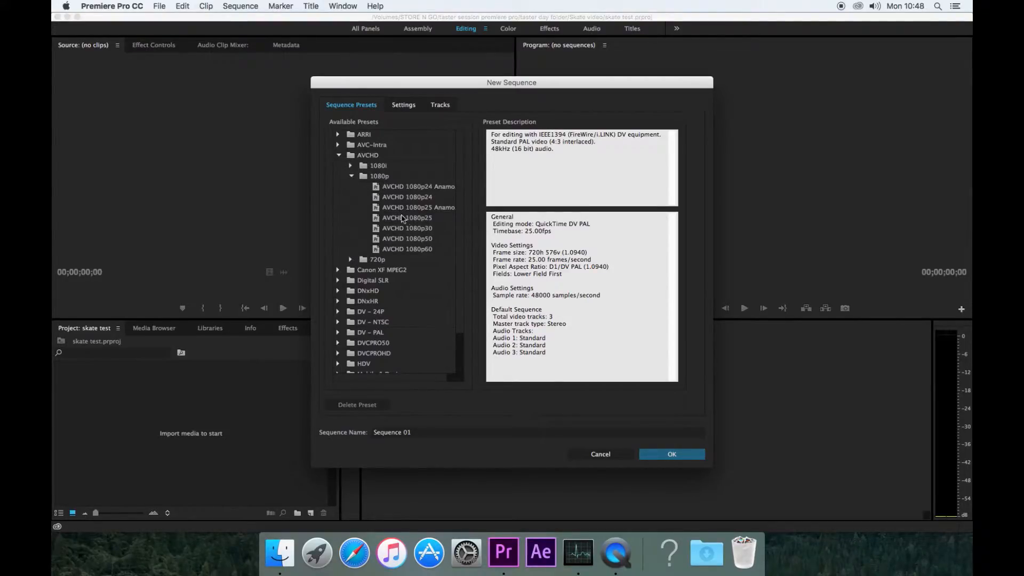
{"action": "left_click", "coordinate": [398, 219]}
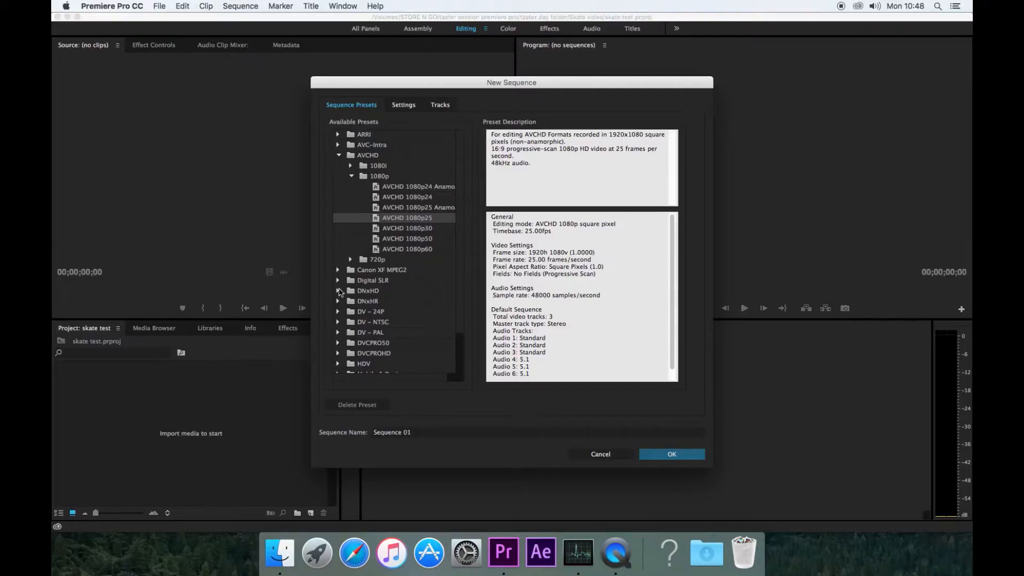
{"action": "left_click", "coordinate": [339, 281]}
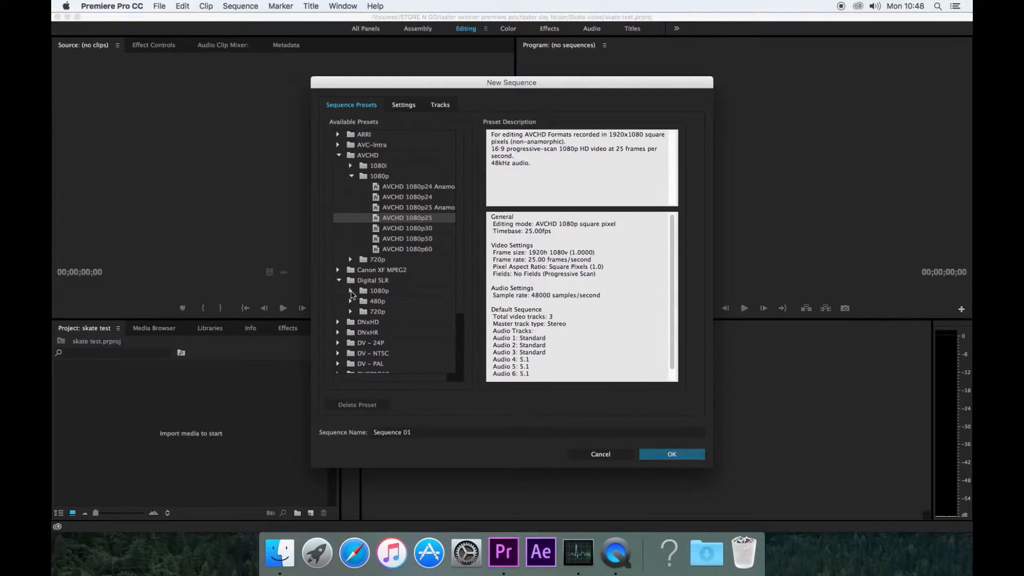
{"action": "left_click", "coordinate": [351, 291]}
{"action": "left_click", "coordinate": [395, 315]}
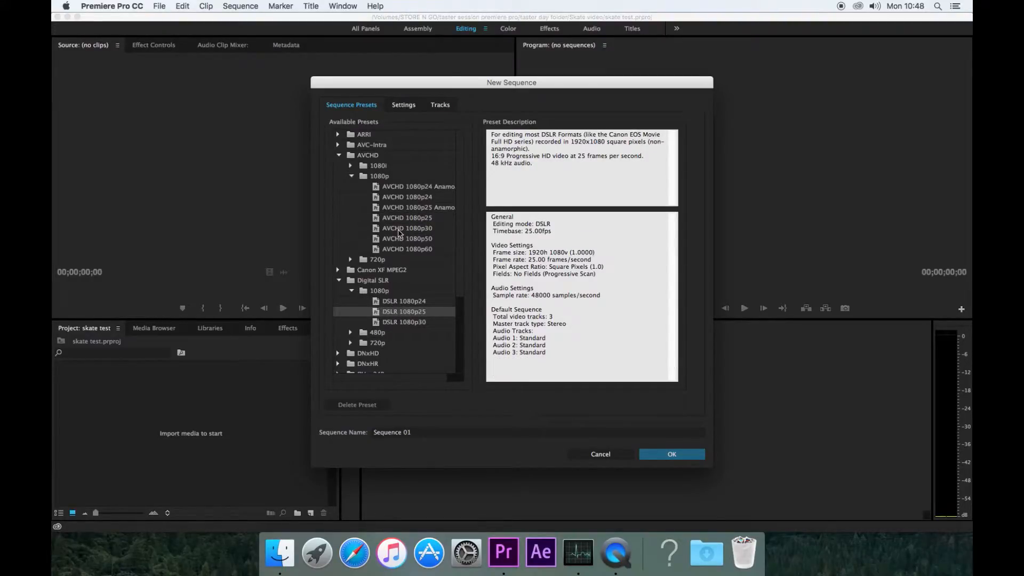
{"action": "left_click", "coordinate": [396, 219]}
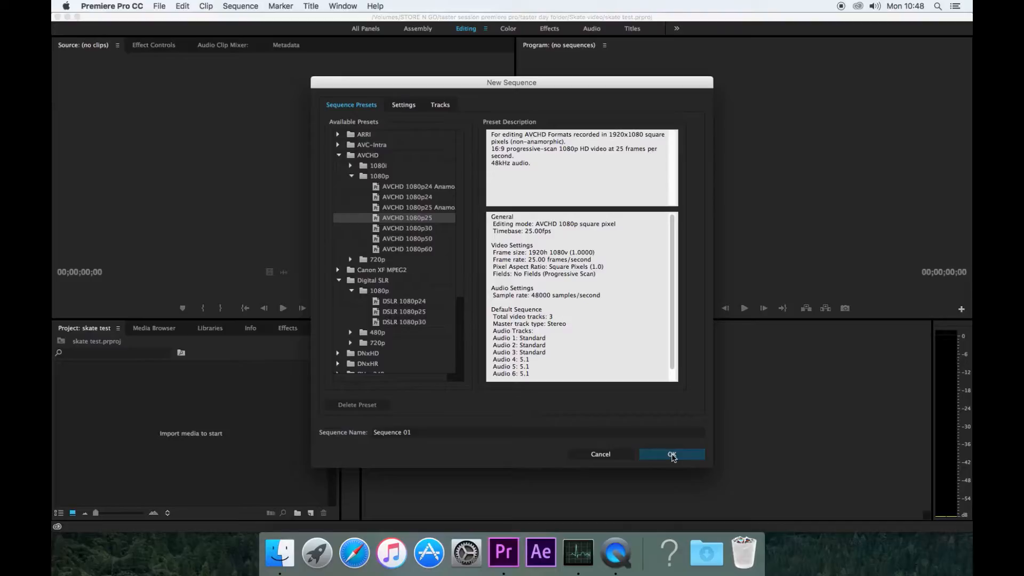
- Name the sequence 'test' and create it
{"action": "left_click", "coordinate": [511, 433]}
{"action": "left_click_drag", "start_coordinate": [511, 436], "coordinate": [303, 434]}
{"action": "type", "text": "test"}
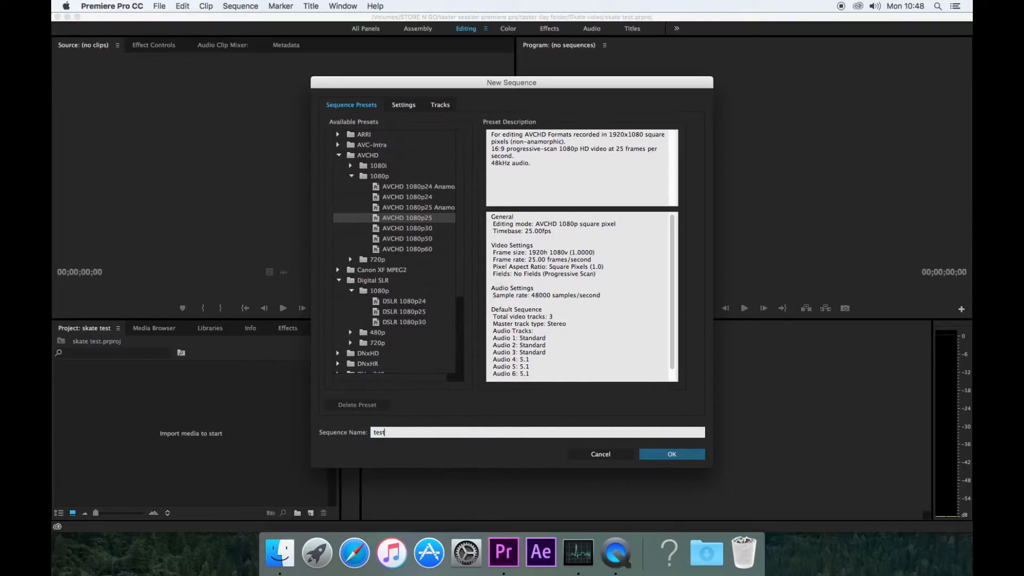
{"action": "key", "text": "Return"}
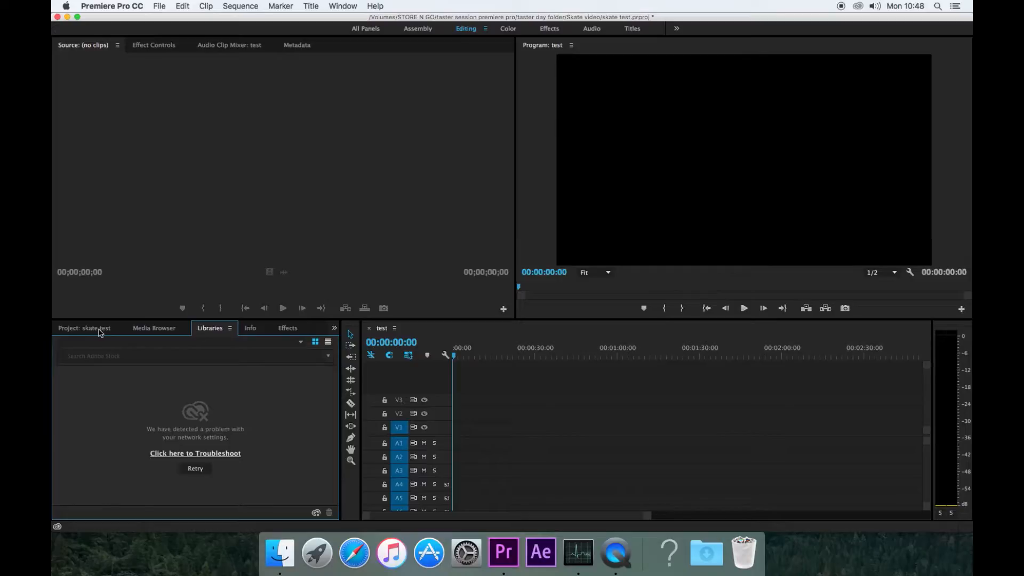
- Show the skate test project panel with its test sequence and deselect the sequence
{"action": "left_click", "coordinate": [97, 329]}
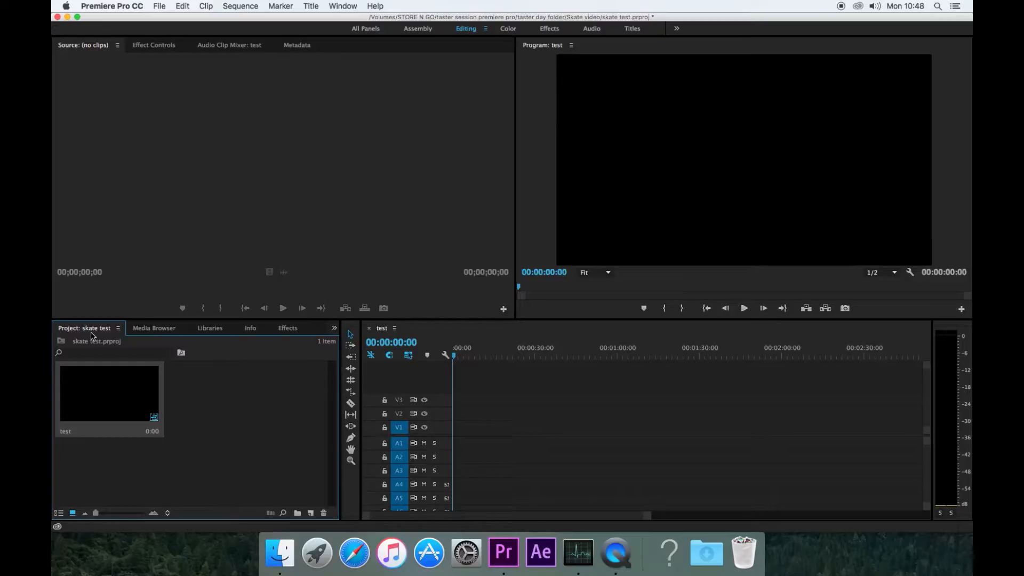
{"action": "left_click", "coordinate": [235, 407]}
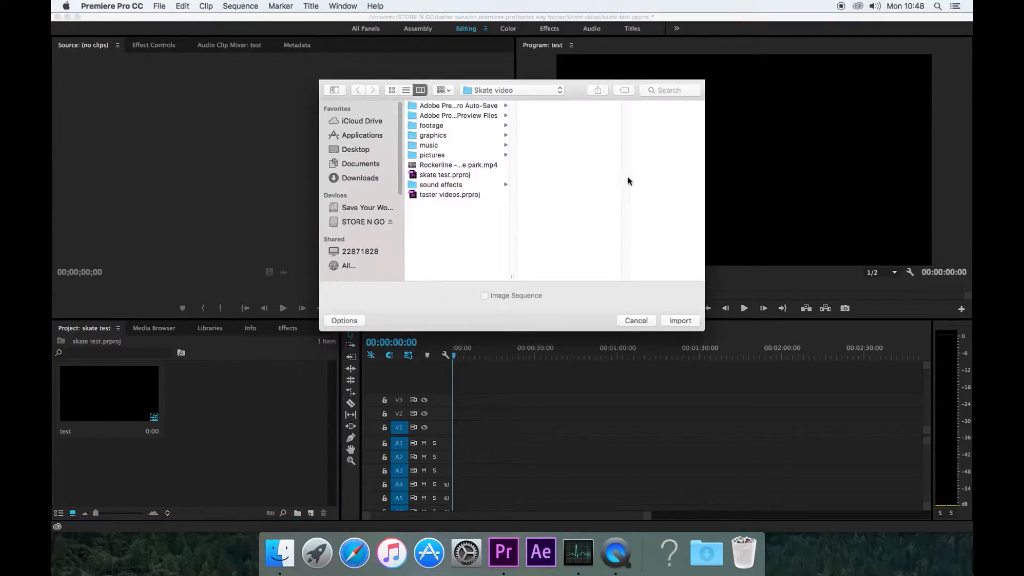
- Dismiss the Import window, reopen it from the File menu, and cancel again without importing
{"action": "left_click", "coordinate": [641, 321]}
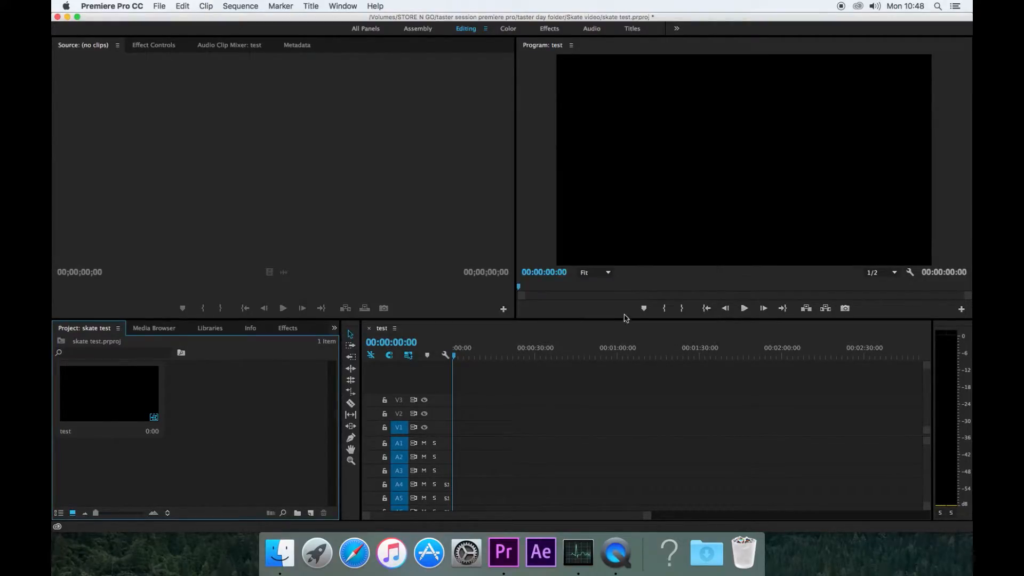
{"action": "left_click", "coordinate": [162, 6]}
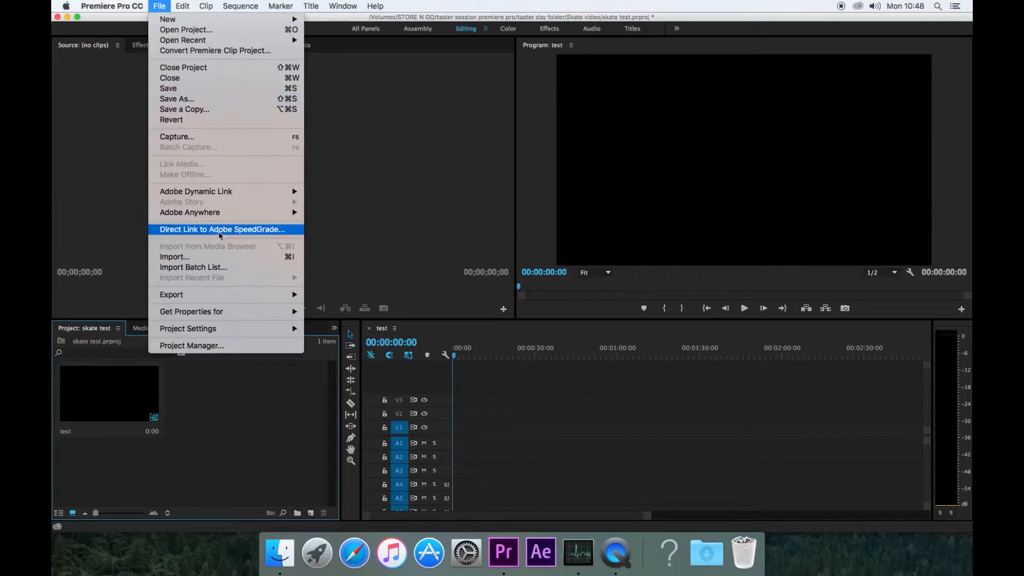
{"action": "left_click", "coordinate": [234, 258]}
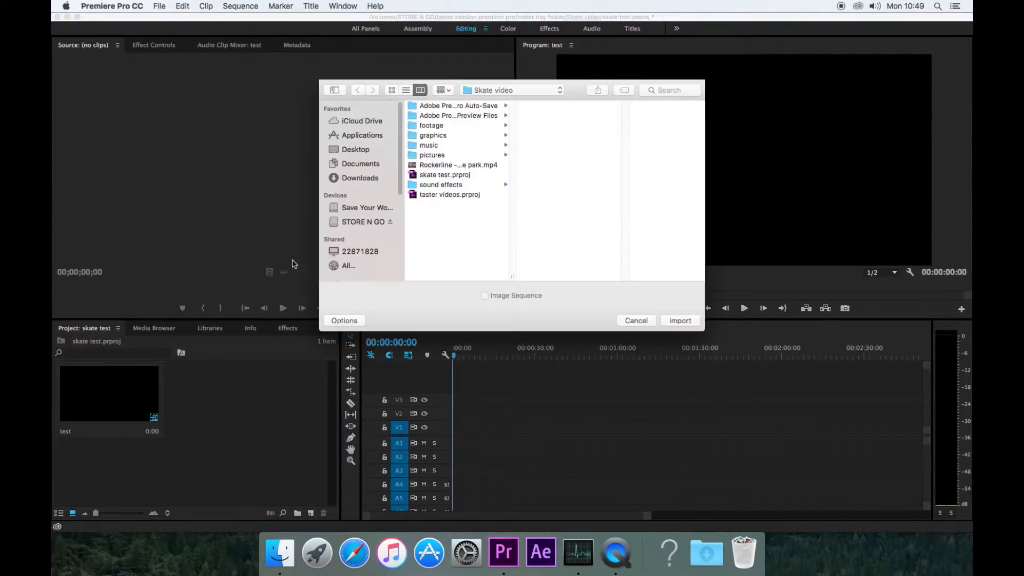
{"action": "left_click", "coordinate": [636, 320]}
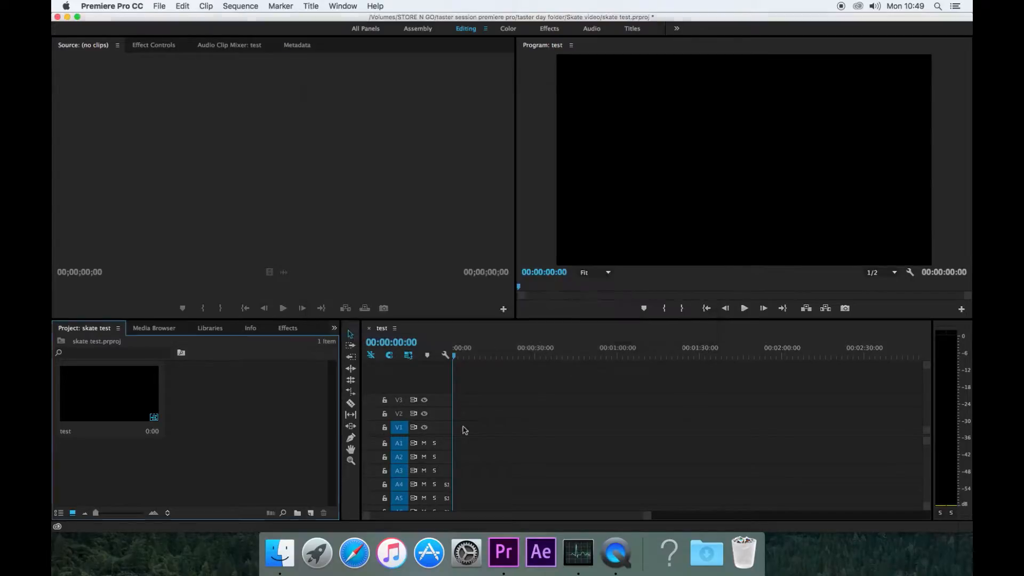
- Drag the music folder from Finder into the Project panel as a 5-item music bin
{"action": "left_click", "coordinate": [279, 553]}
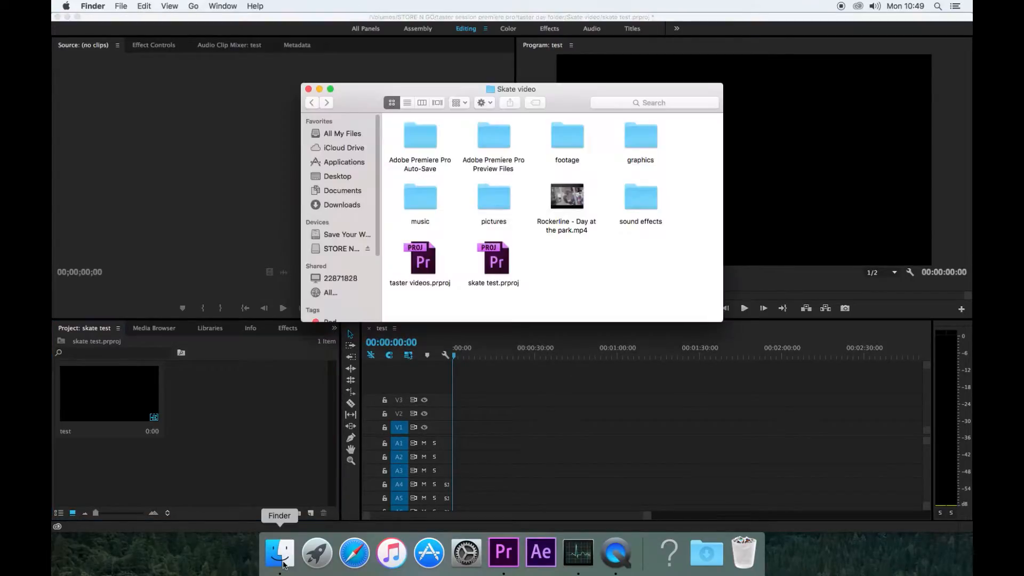
{"action": "left_click", "coordinate": [578, 138]}
{"action": "mouse_move", "coordinate": [565, 139]}
{"action": "left_mouse_down"}
{"action": "mouse_move", "coordinate": [218, 446]}
{"action": "mouse_move", "coordinate": [222, 418]}
{"action": "mouse_move", "coordinate": [583, 87]}
{"action": "mouse_move", "coordinate": [571, 137]}
{"action": "left_mouse_up"}
{"action": "left_click_drag", "start_coordinate": [446, 206], "coordinate": [254, 414]}
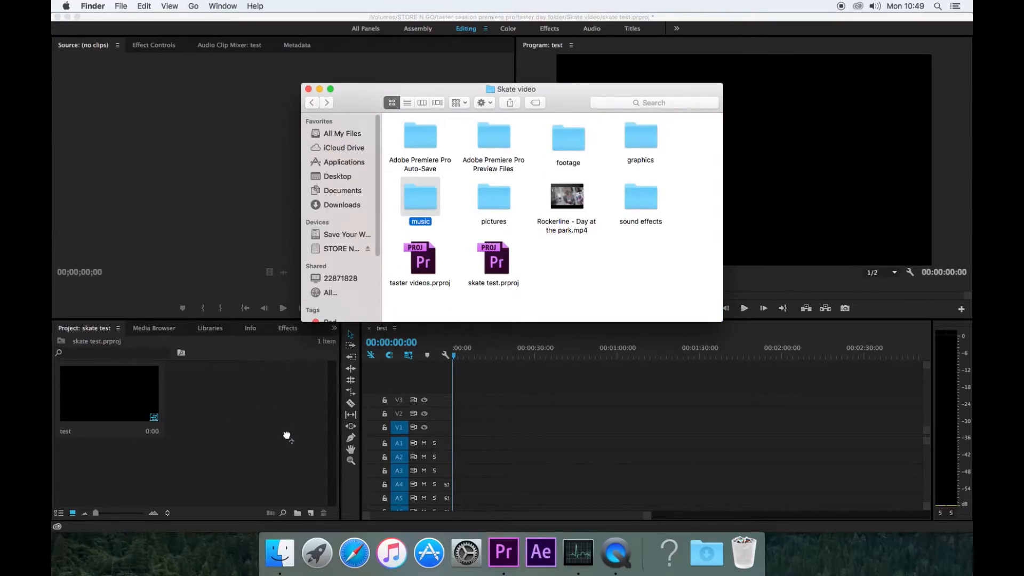
{"action": "left_click", "coordinate": [294, 451]}
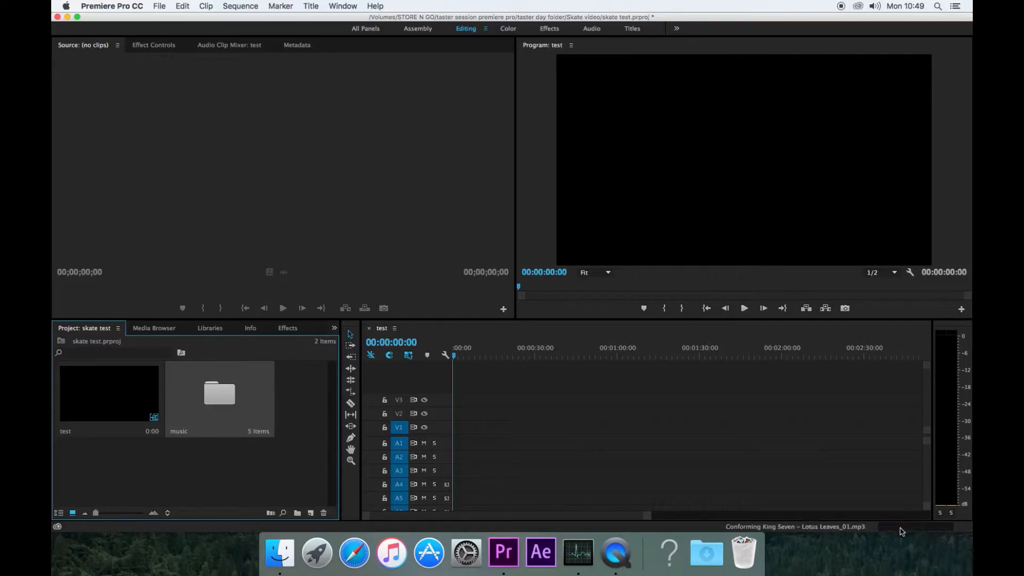
- Import the entire footage folder as a 26-item bin through the Import window
{"action": "double_click", "coordinate": [128, 468]}
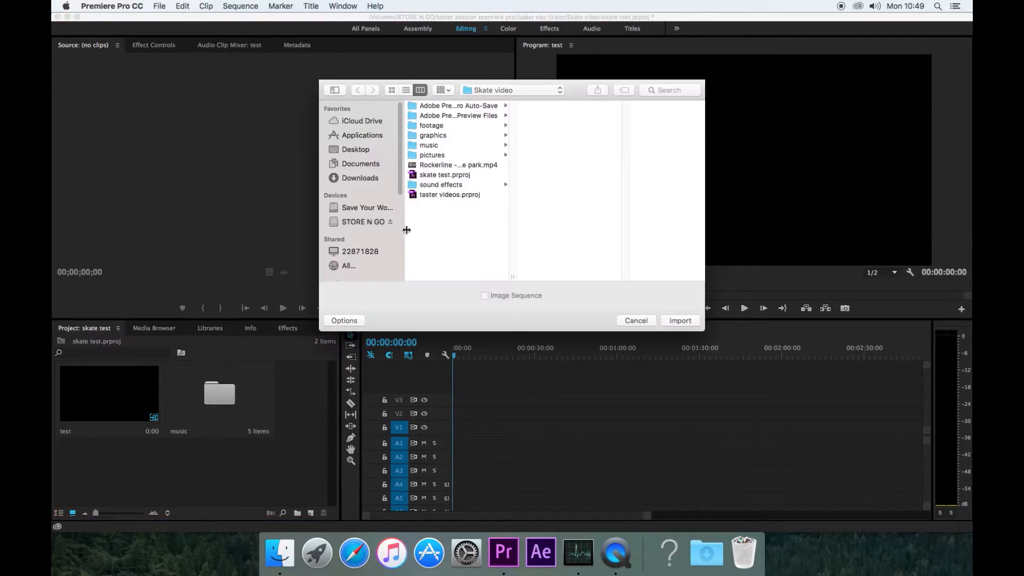
{"action": "left_click", "coordinate": [421, 128]}
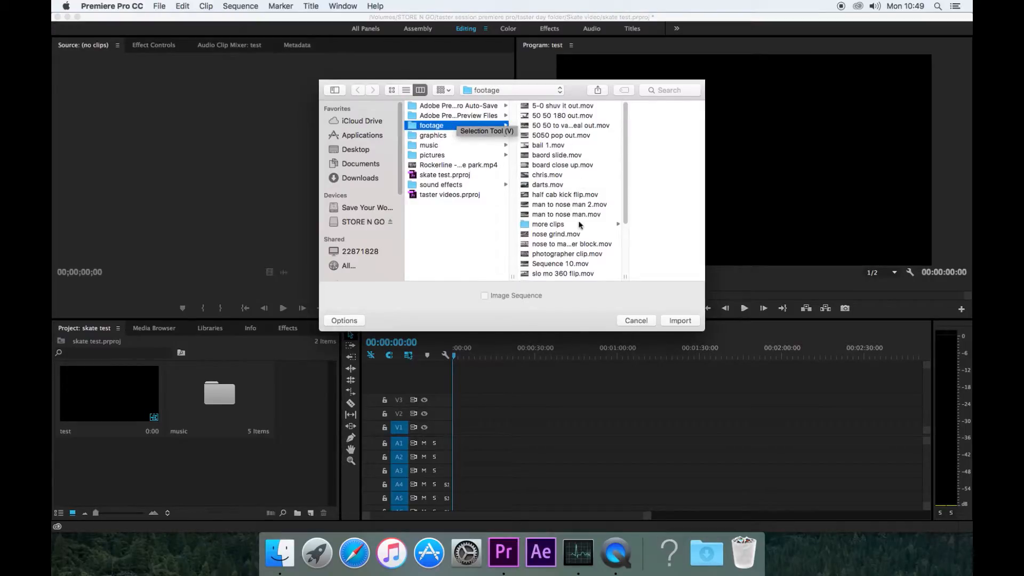
{"action": "left_click", "coordinate": [436, 135]}
{"action": "left_click", "coordinate": [433, 127]}
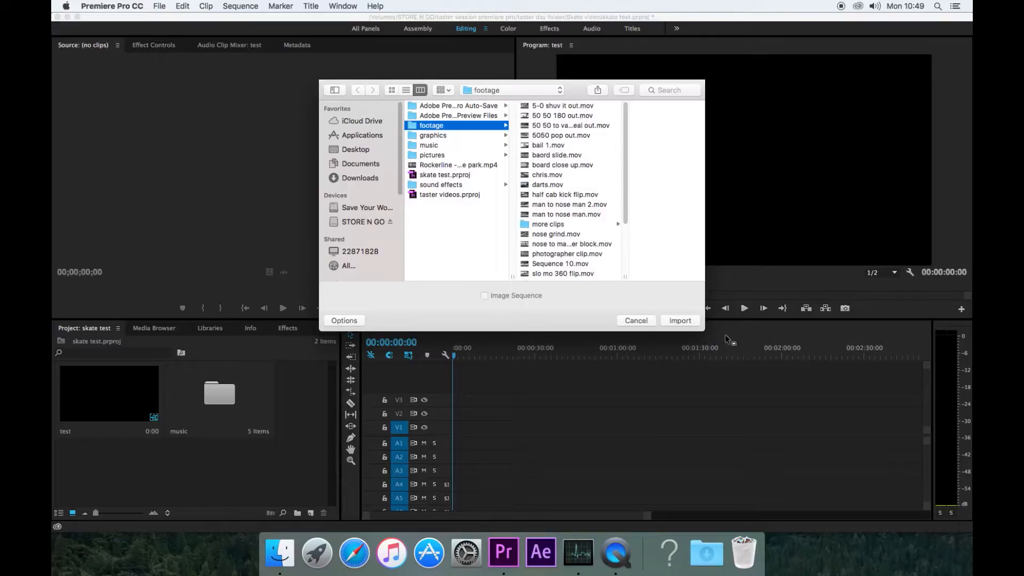
{"action": "left_click", "coordinate": [679, 322]}
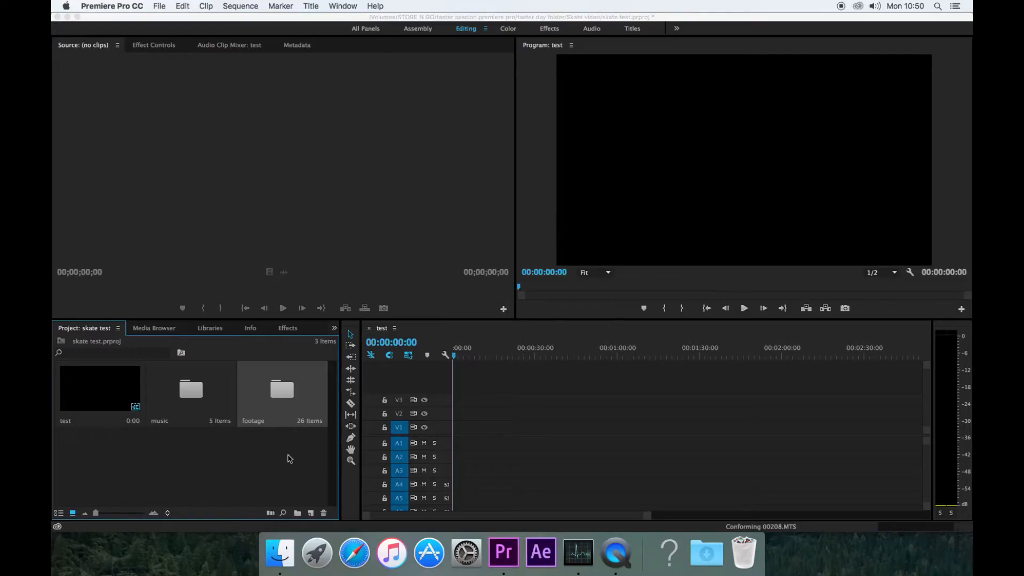
{"action": "left_click", "coordinate": [203, 392]}
{"action": "left_click", "coordinate": [288, 393]}
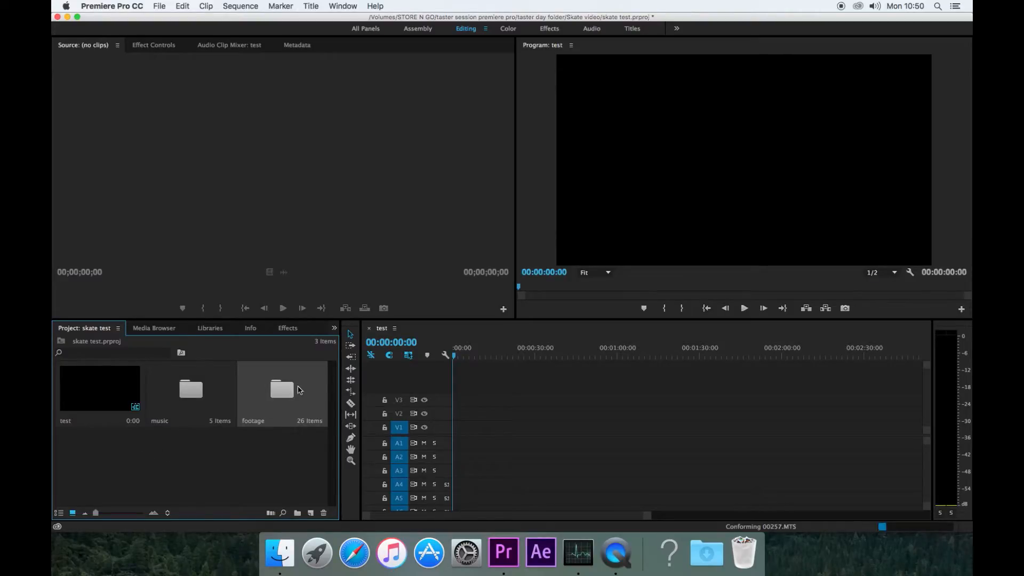
{"action": "double_click", "coordinate": [295, 395]}
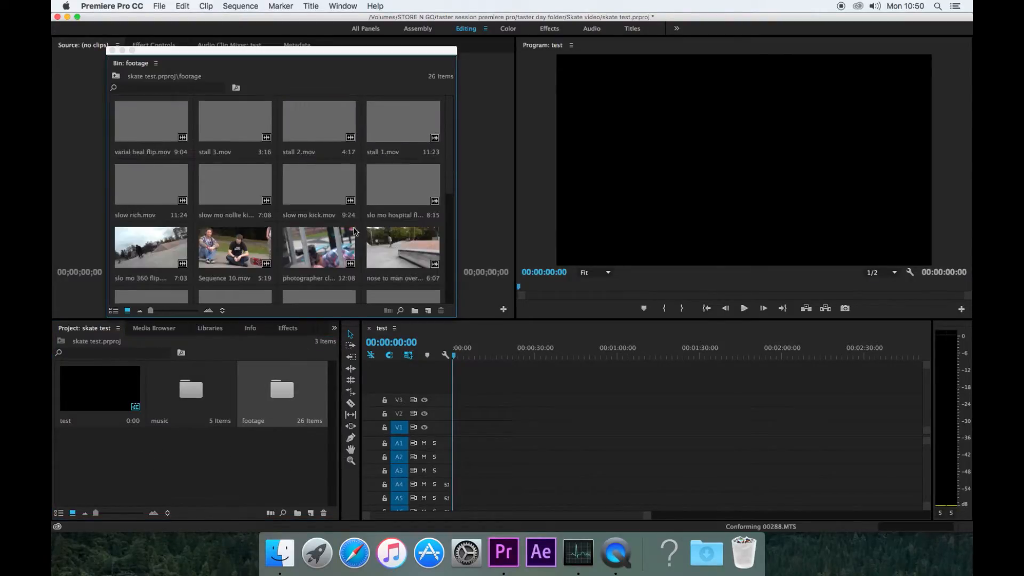
{"action": "scroll", "coordinate": [355, 231], "scroll_direction": "down", "scroll_amount": 10}
{"action": "scroll", "coordinate": [357, 230], "scroll_direction": "up", "scroll_amount": 10}
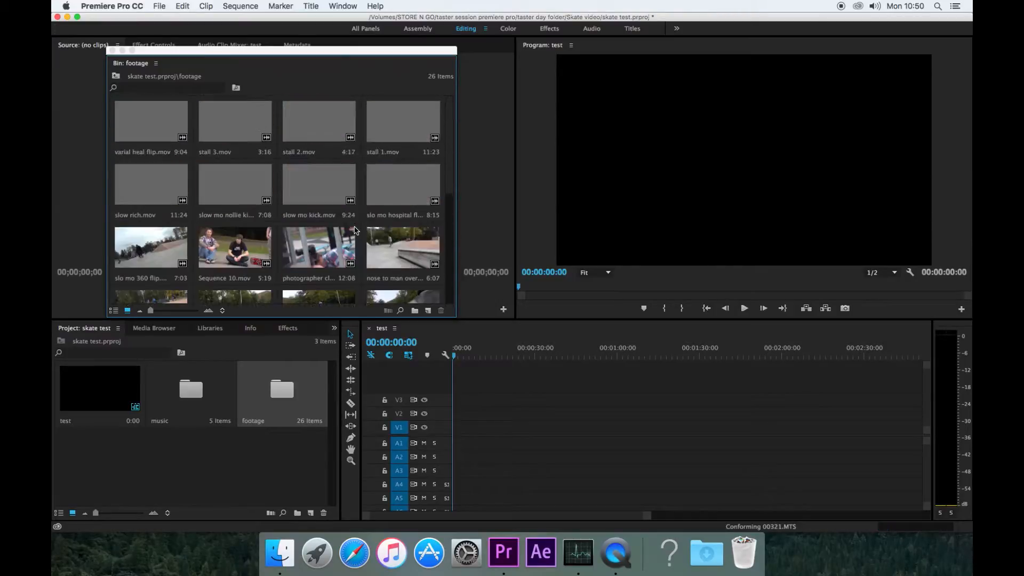
{"action": "scroll", "coordinate": [356, 229], "scroll_direction": "down", "scroll_amount": 10}
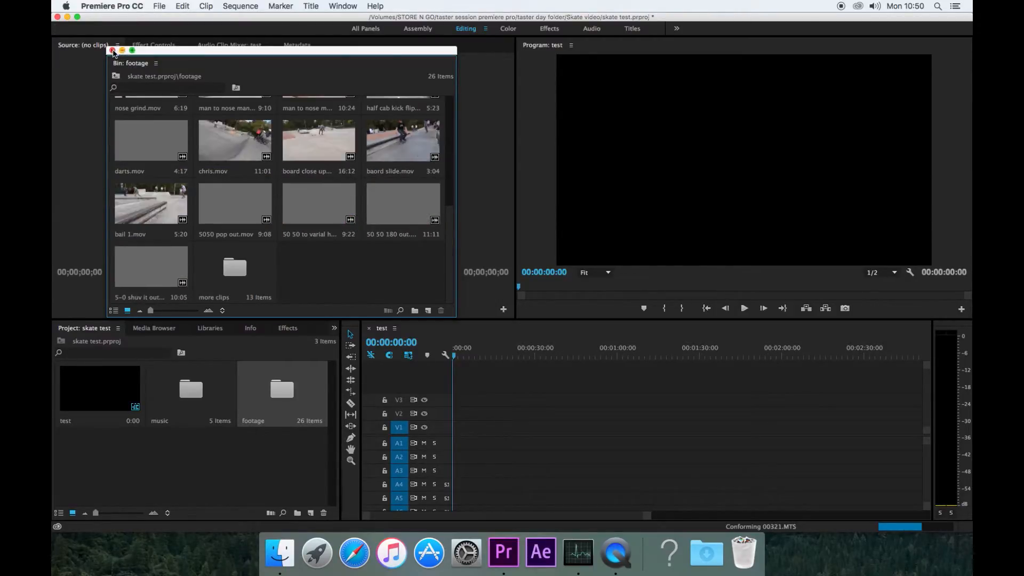
{"action": "left_click", "coordinate": [113, 50]}
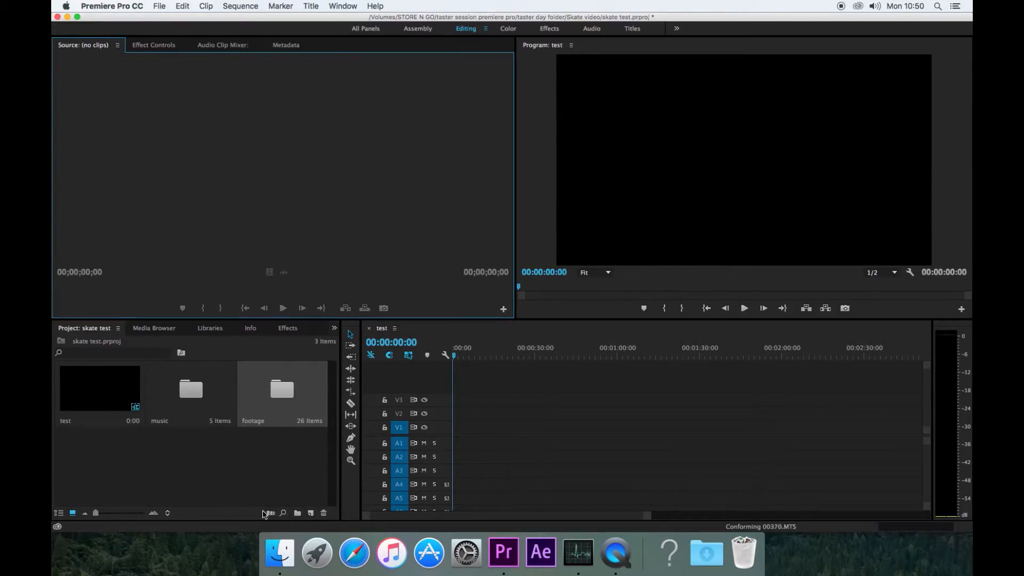
- Create a new empty bin named 'flips tricks'
{"action": "left_click", "coordinate": [297, 513]}
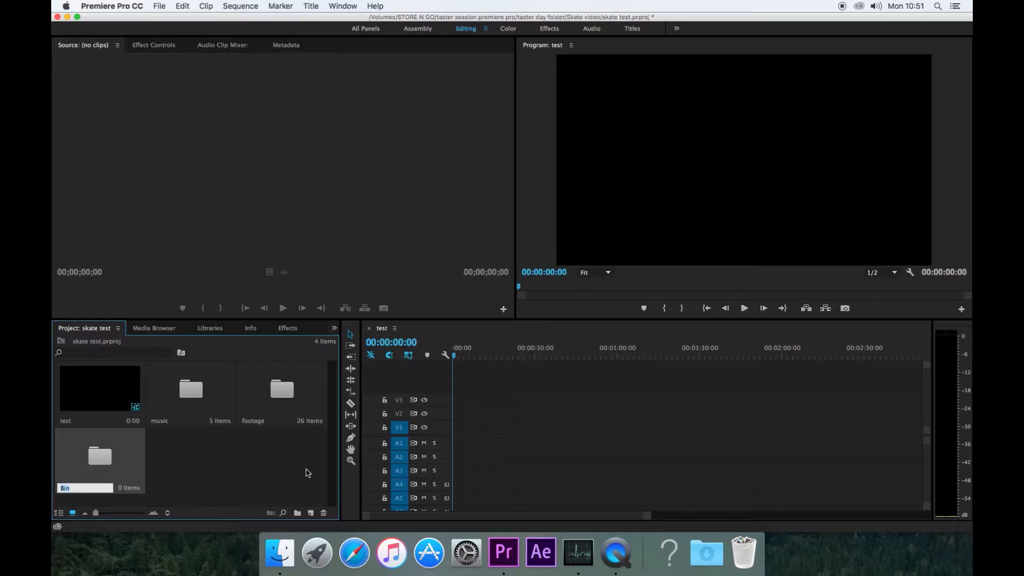
{"action": "type", "text": "g"}
{"action": "type", "text": "lips tricks"}
{"action": "key", "text": "Tab"}
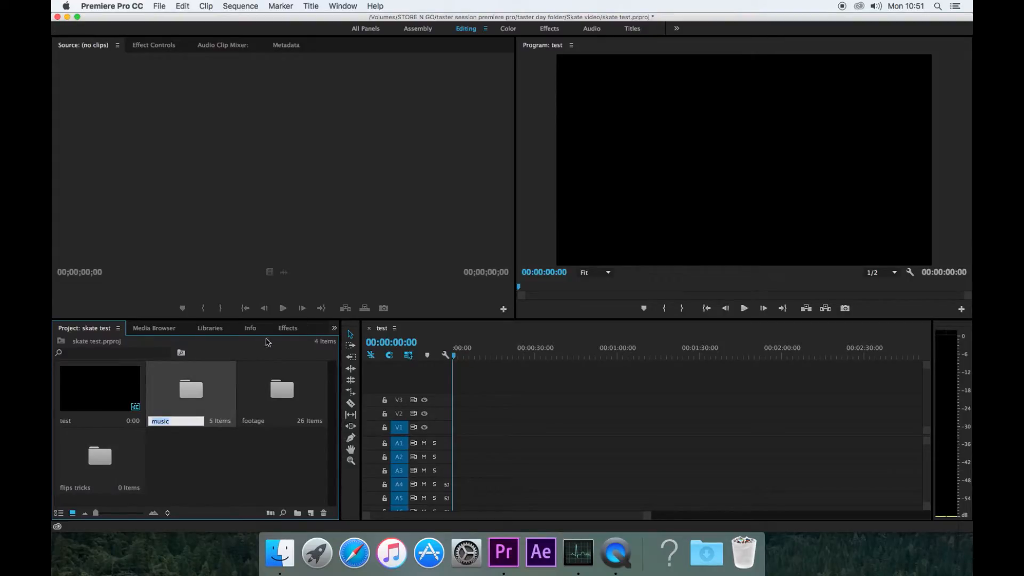
- Move 5050 pop out, 50 50 to varial and 50 50 180 out from footage into flips tricks
{"action": "double_click", "coordinate": [282, 405]}
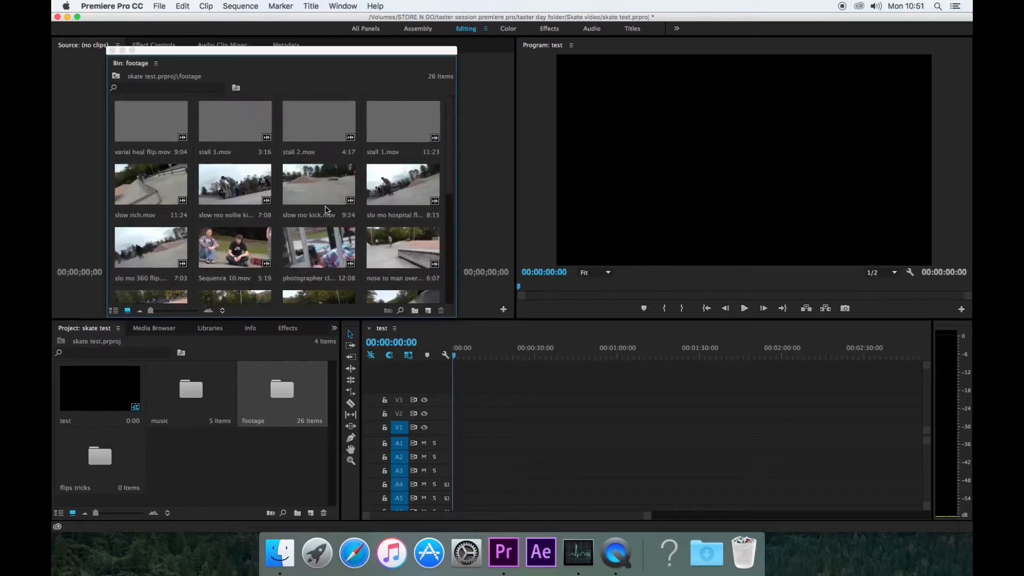
{"action": "scroll", "coordinate": [323, 216], "scroll_direction": "down", "scroll_amount": 3}
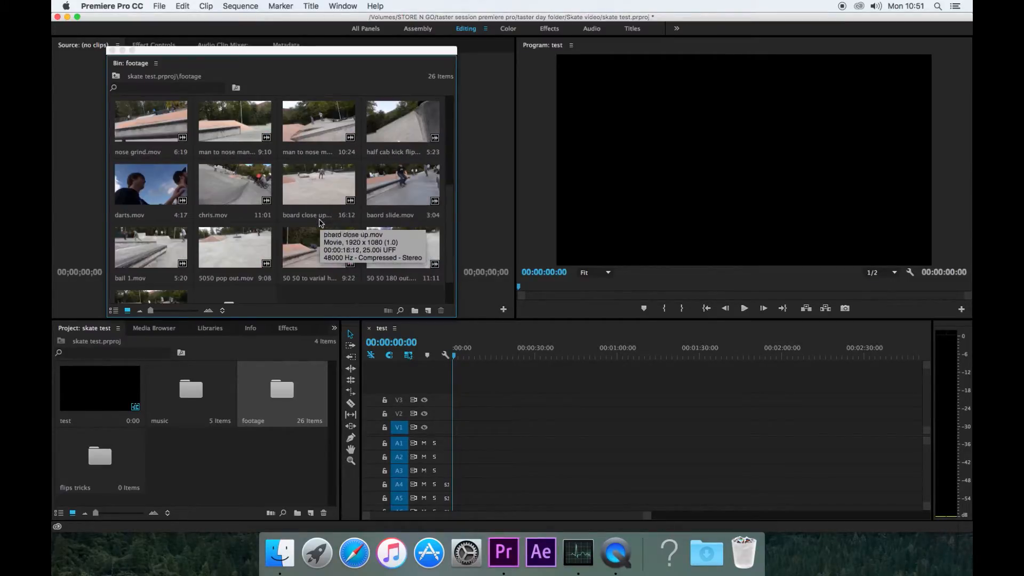
{"action": "left_click", "coordinate": [243, 253]}
{"action": "left_click", "coordinate": [231, 246]}
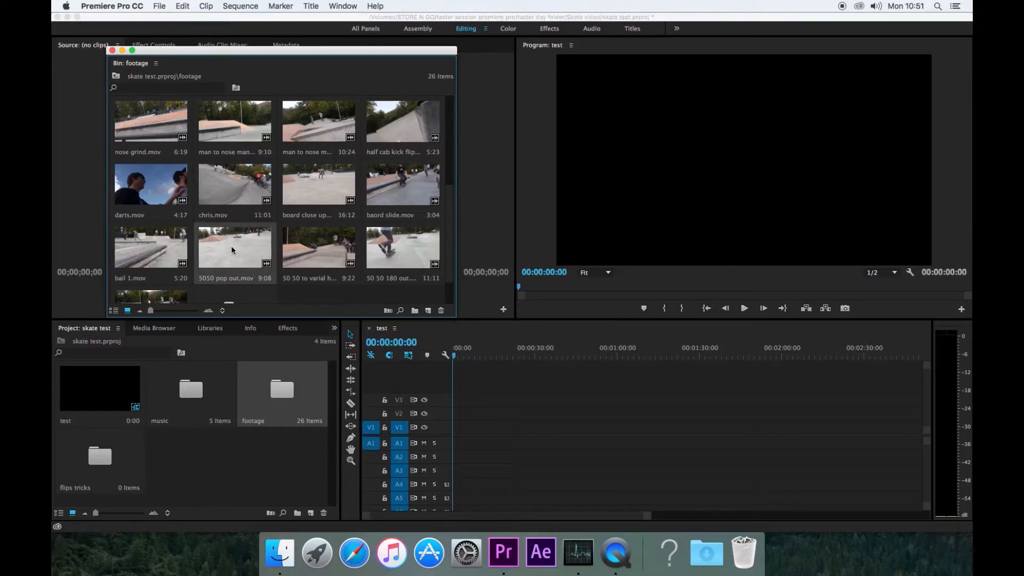
{"action": "left_click", "coordinate": [320, 252], "text": "shift"}
{"action": "left_click", "coordinate": [394, 255], "text": "shift"}
{"action": "left_click_drag", "start_coordinate": [226, 251], "coordinate": [103, 460]}
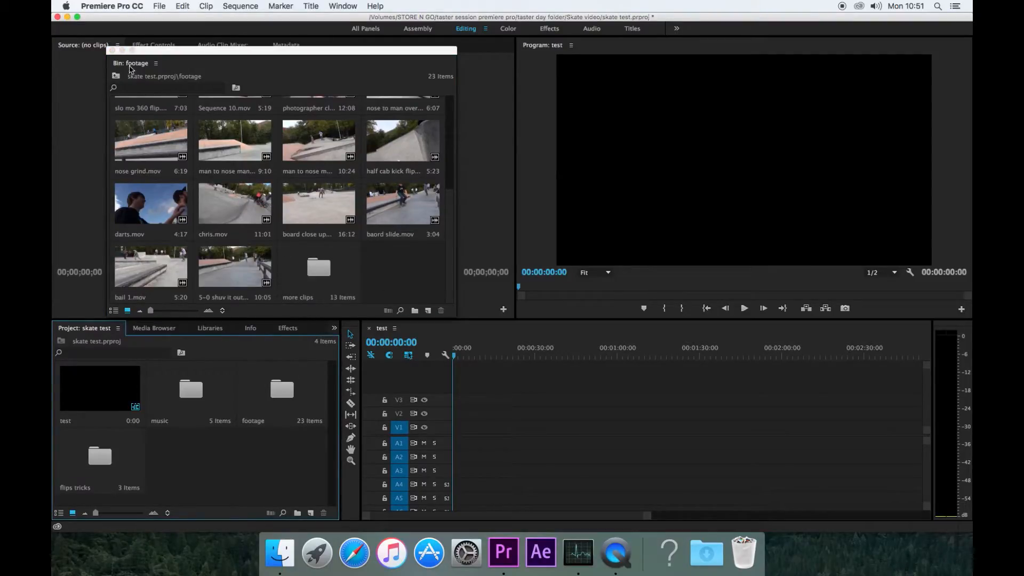
{"action": "left_click", "coordinate": [112, 50]}
{"action": "double_click", "coordinate": [113, 463]}
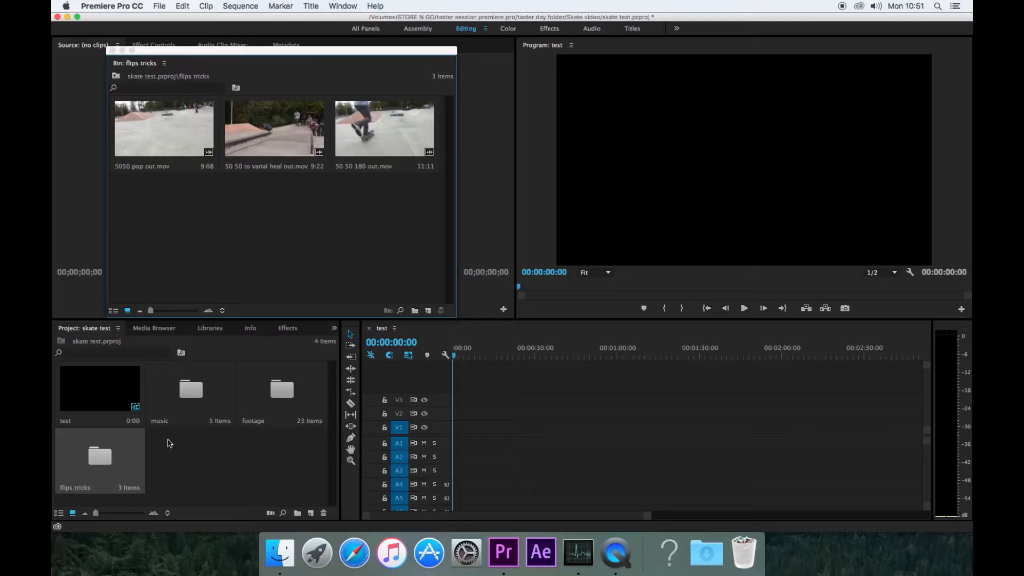
{"action": "left_click", "coordinate": [111, 50]}
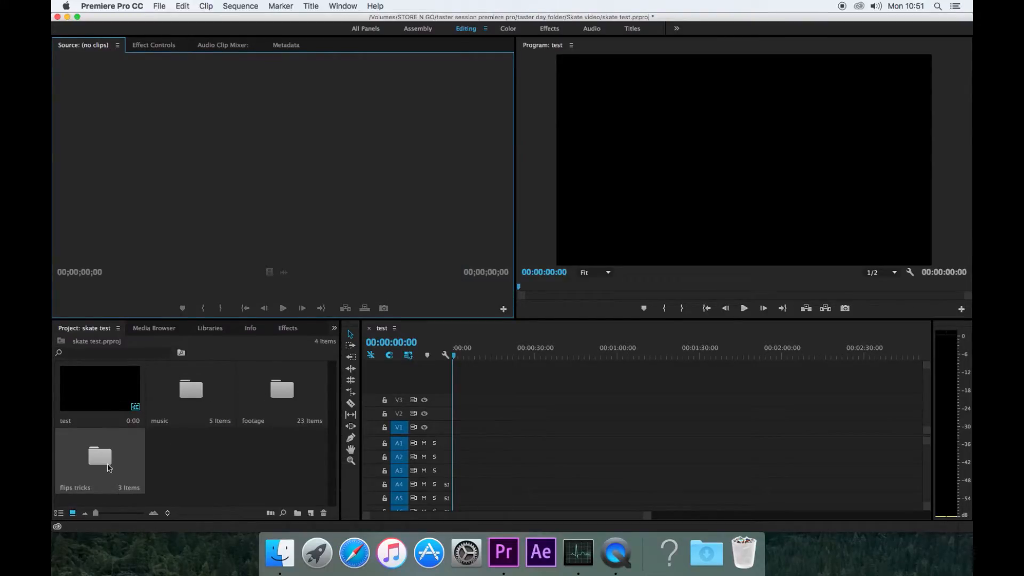
{"action": "left_click", "coordinate": [58, 513]}
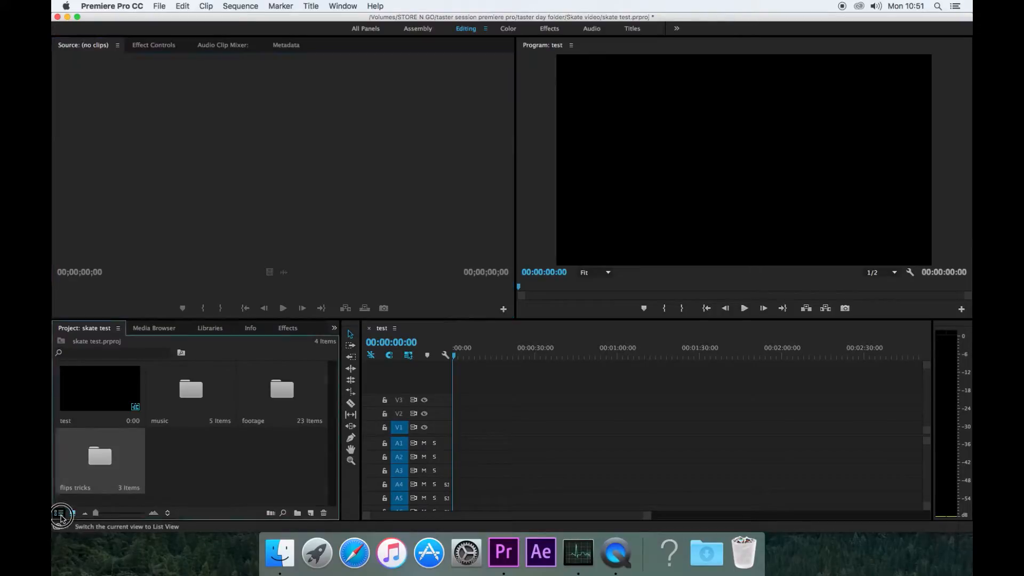
{"action": "left_click", "coordinate": [77, 379]}
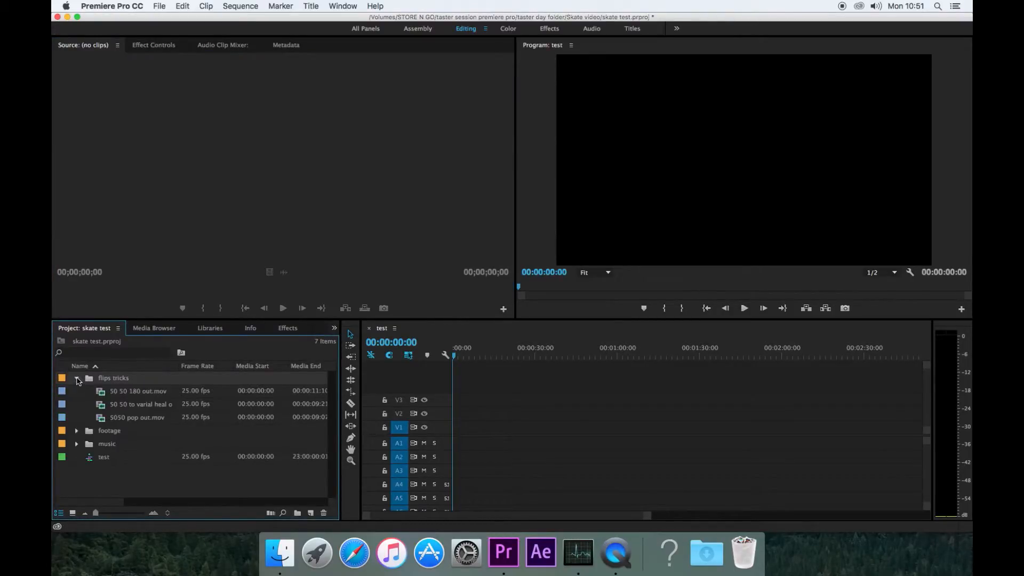
{"action": "left_click", "coordinate": [77, 378]}
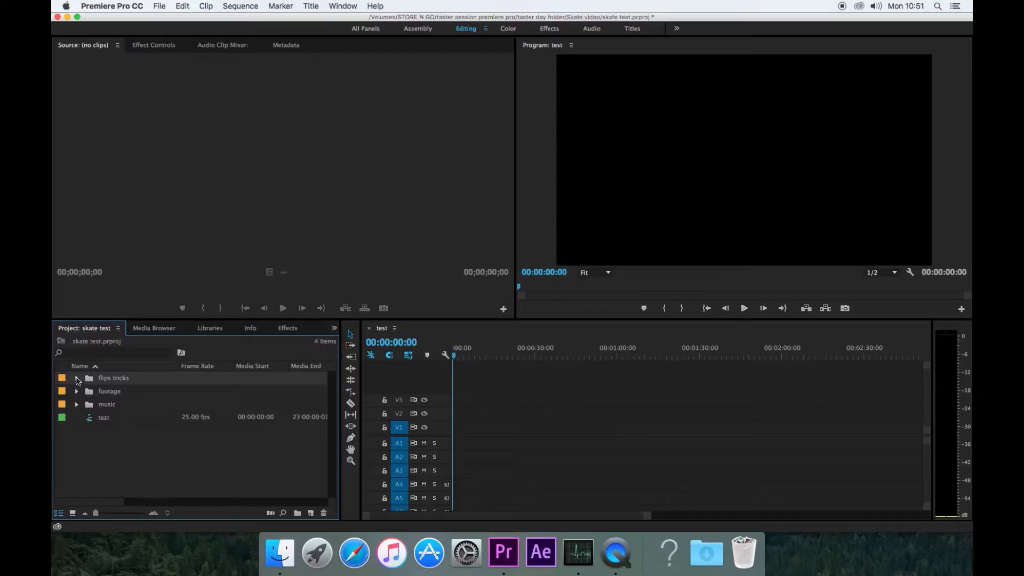
{"action": "left_click", "coordinate": [73, 512]}
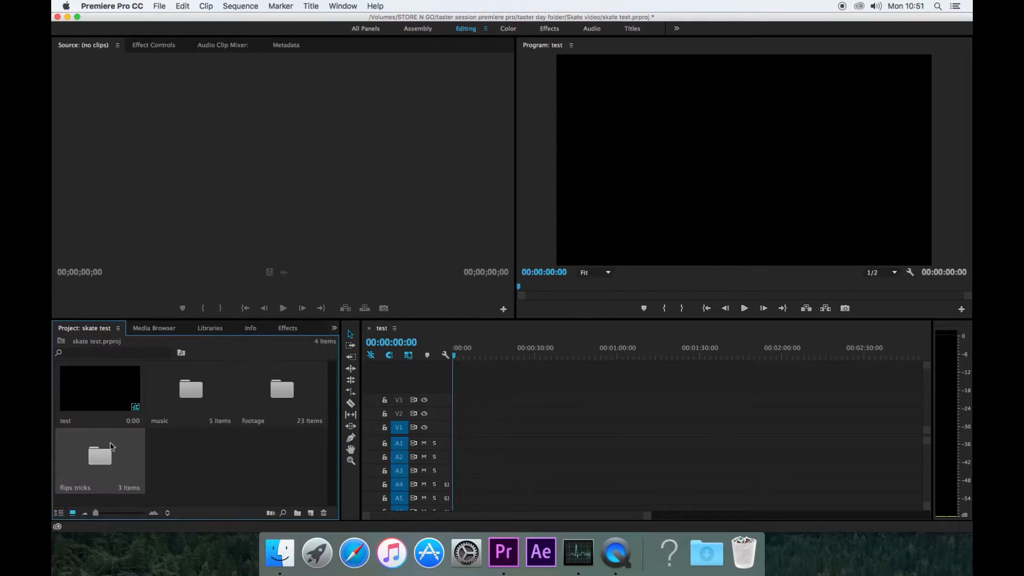
{"action": "double_click", "coordinate": [110, 446]}
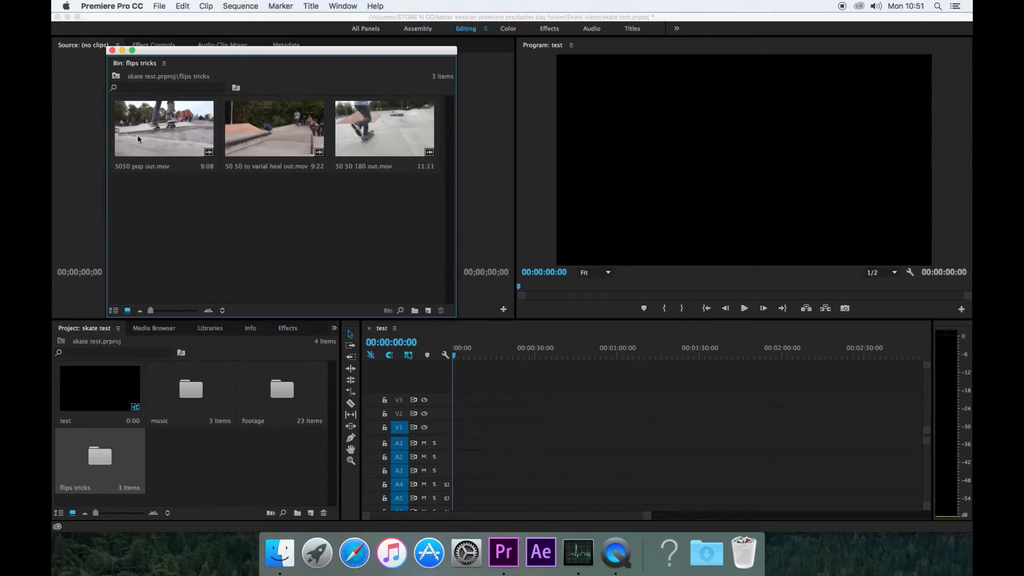
{"action": "left_click", "coordinate": [112, 50]}
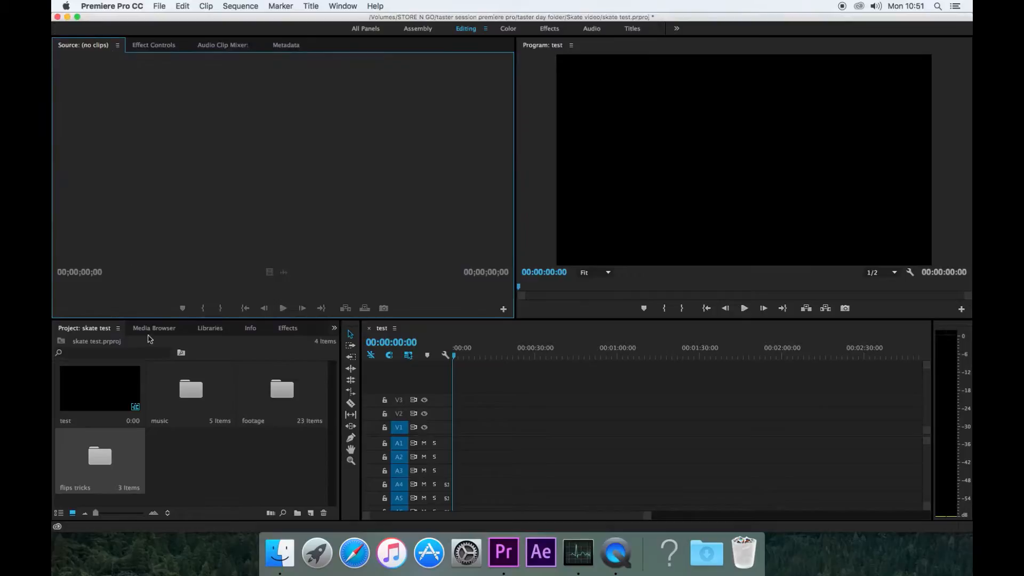
{"action": "double_click", "coordinate": [94, 456]}
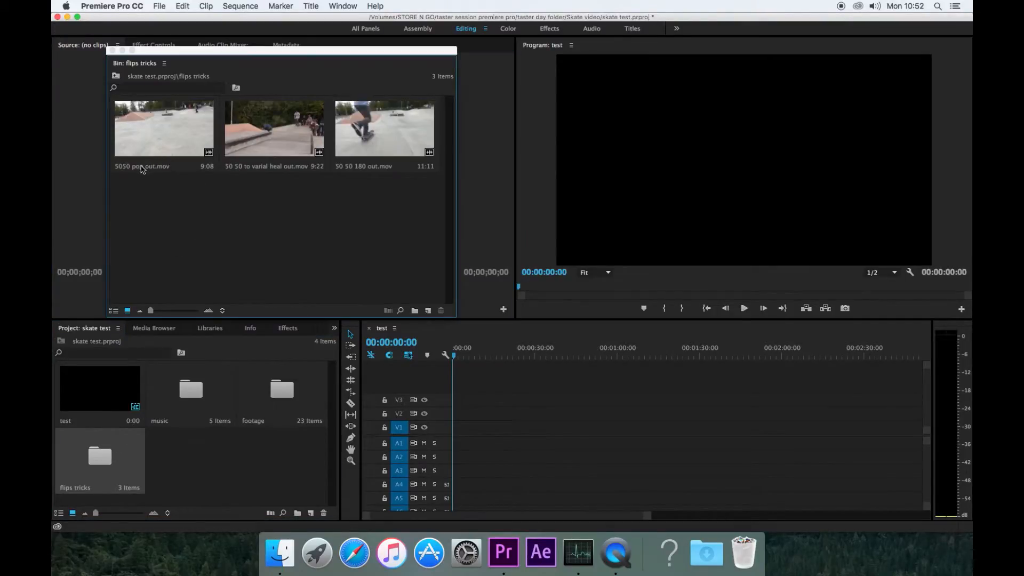
{"action": "left_click", "coordinate": [142, 168]}
{"action": "left_click", "coordinate": [148, 167]}
{"action": "left_click", "coordinate": [155, 167]}
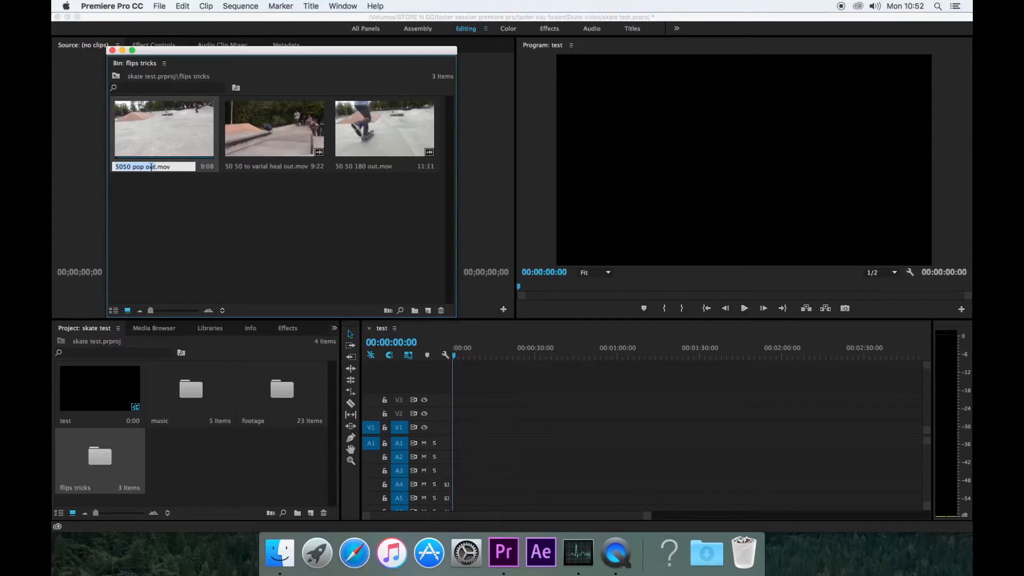
{"action": "left_click_drag", "start_coordinate": [159, 168], "coordinate": [108, 170]}
{"action": "key", "text": "Left"}
{"action": "type", "text": "dgdh"}
{"action": "key", "text": "BackSpace"}
{"action": "key", "text": "BackSpace"}
{"action": "key", "text": "BackSpace"}
{"action": "key", "text": "BackSpace"}
{"action": "key", "text": "Tab"}
{"action": "left_click", "coordinate": [215, 254]}
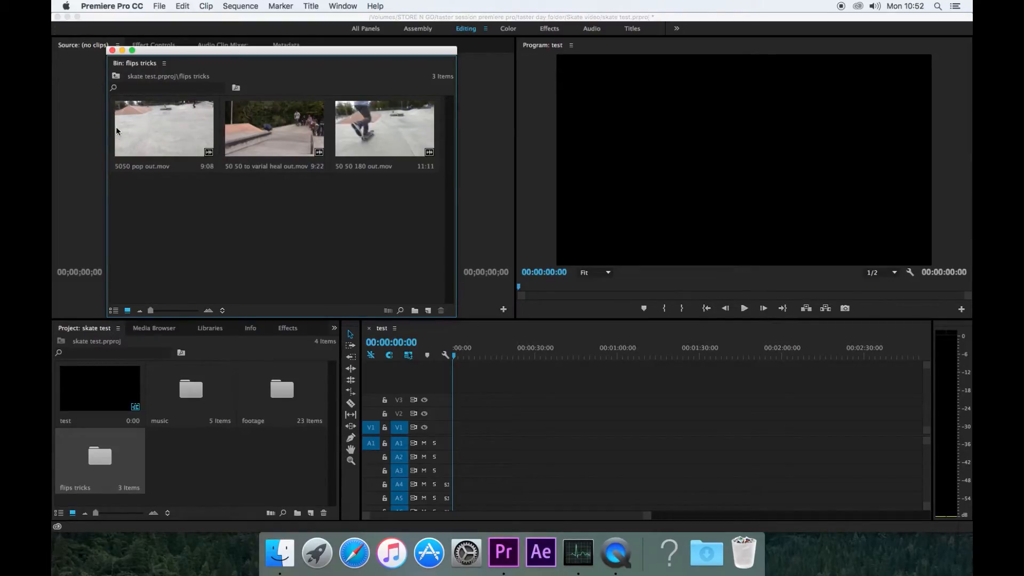
{"action": "left_click", "coordinate": [112, 50]}
- Load 5050 pop out.mov from the flips tricks bin into the Source Monitor, then play and scrub to the trick
{"action": "double_click", "coordinate": [104, 458]}
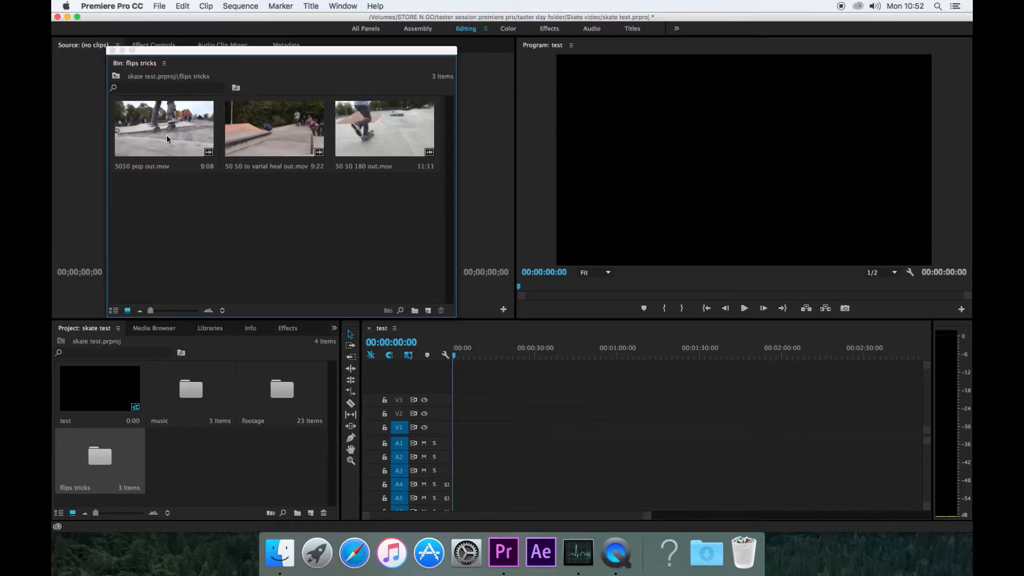
{"action": "double_click", "coordinate": [166, 138]}
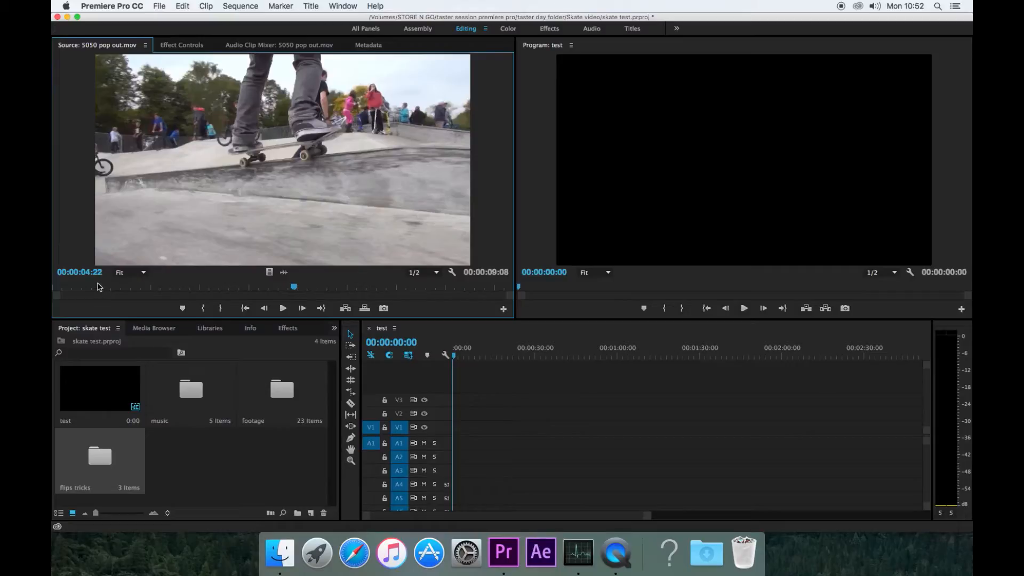
{"action": "left_click_drag", "start_coordinate": [80, 287], "coordinate": [105, 287]}
{"action": "left_click", "coordinate": [287, 309]}
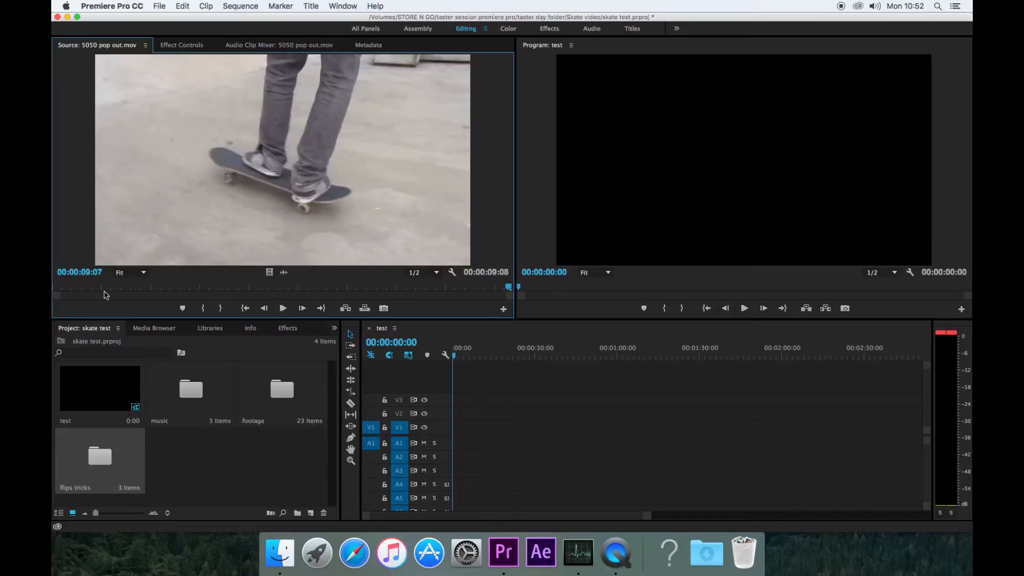
{"action": "left_click", "coordinate": [66, 288]}
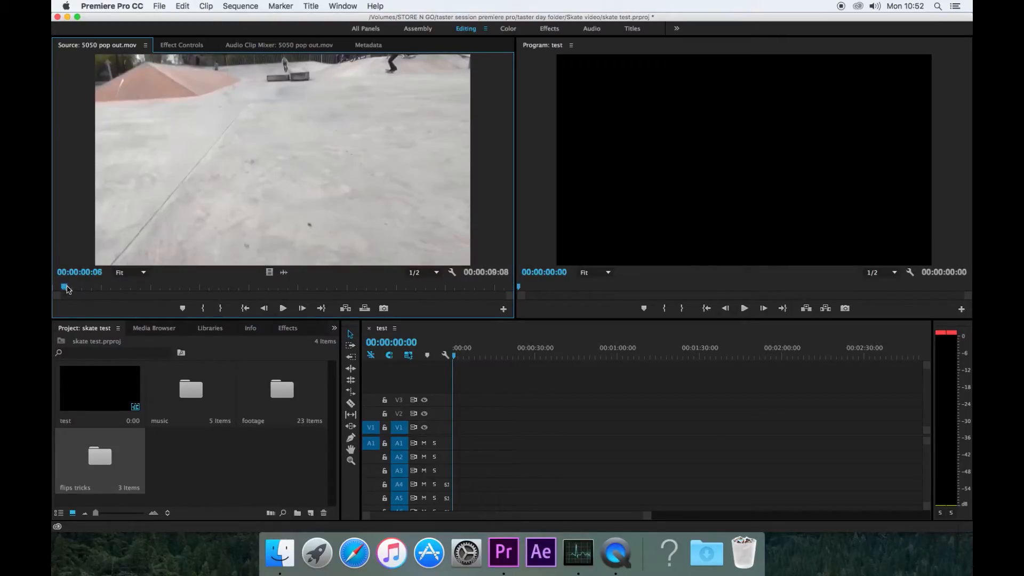
{"action": "left_click_drag", "start_coordinate": [66, 289], "coordinate": [82, 290]}
{"action": "mouse_move", "coordinate": [454, 356]}
{"action": "left_mouse_down"}
{"action": "mouse_move", "coordinate": [505, 357]}
{"action": "mouse_move", "coordinate": [454, 363]}
{"action": "left_mouse_up"}
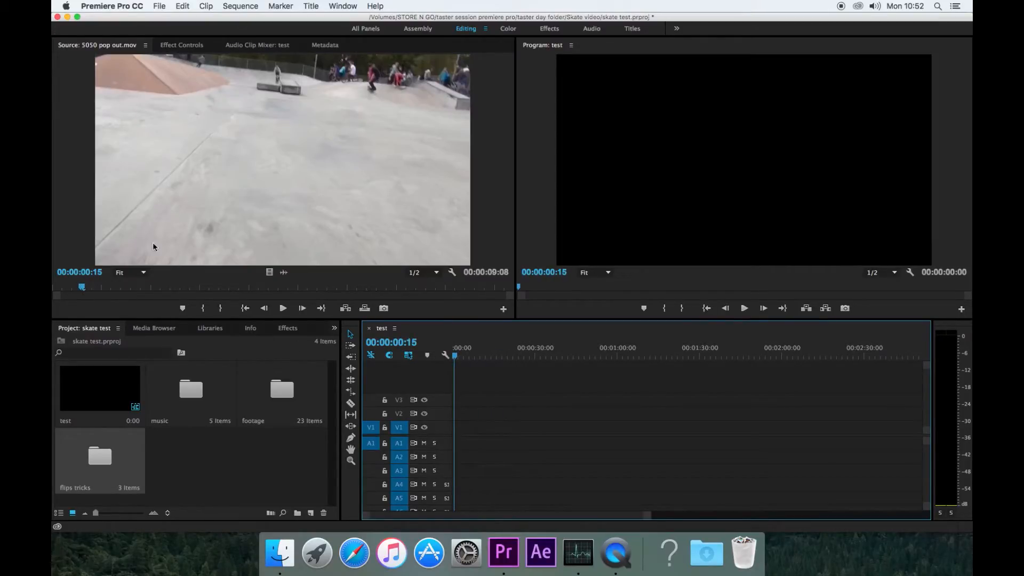
{"action": "left_click_drag", "start_coordinate": [84, 289], "coordinate": [206, 294]}
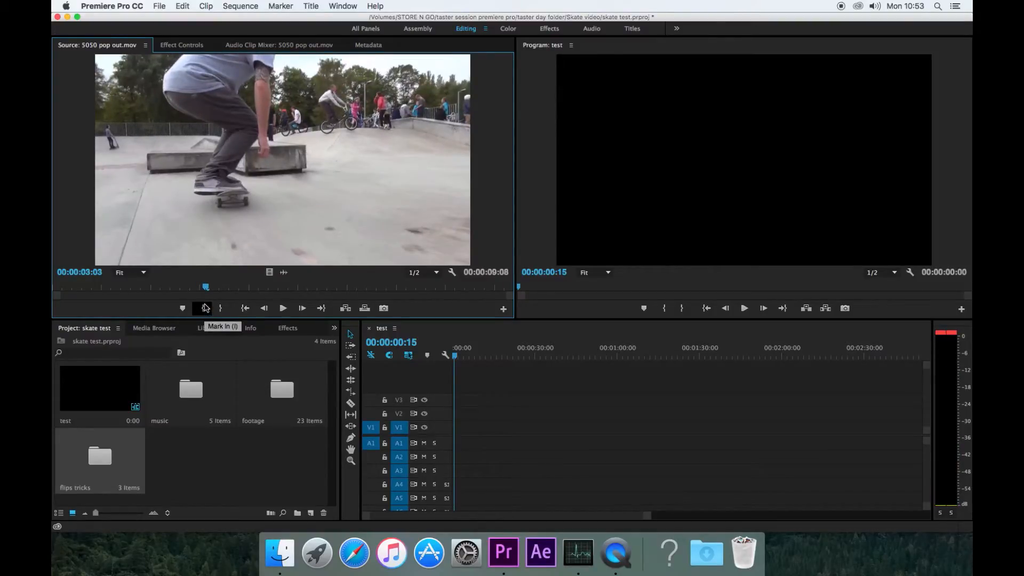
- Mark In at 00:00:03:02 and Out at 00:00:07:04 for a 00:00:04:03 selection
{"action": "left_click", "coordinate": [206, 312]}
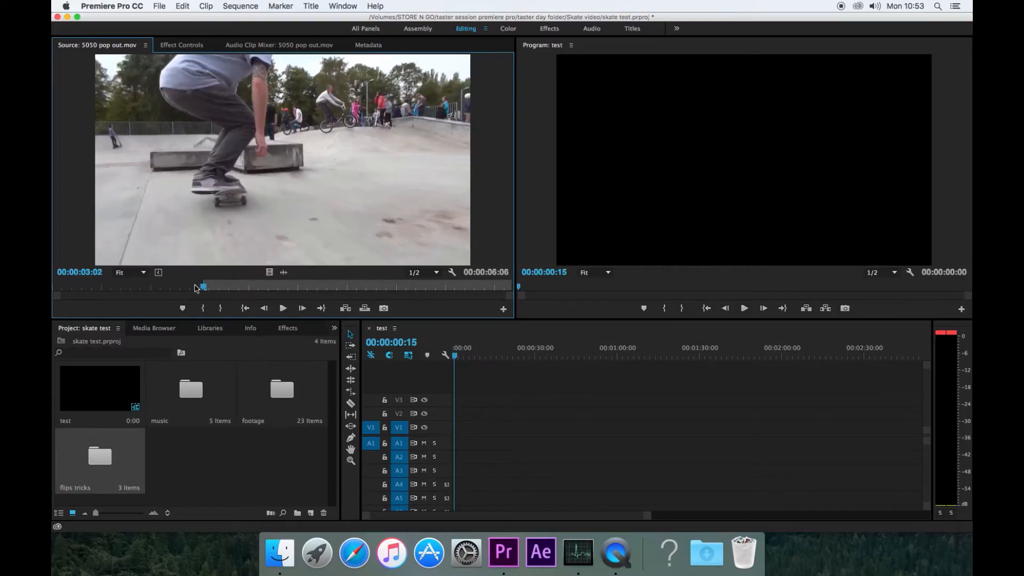
{"action": "left_click_drag", "start_coordinate": [205, 289], "coordinate": [403, 288]}
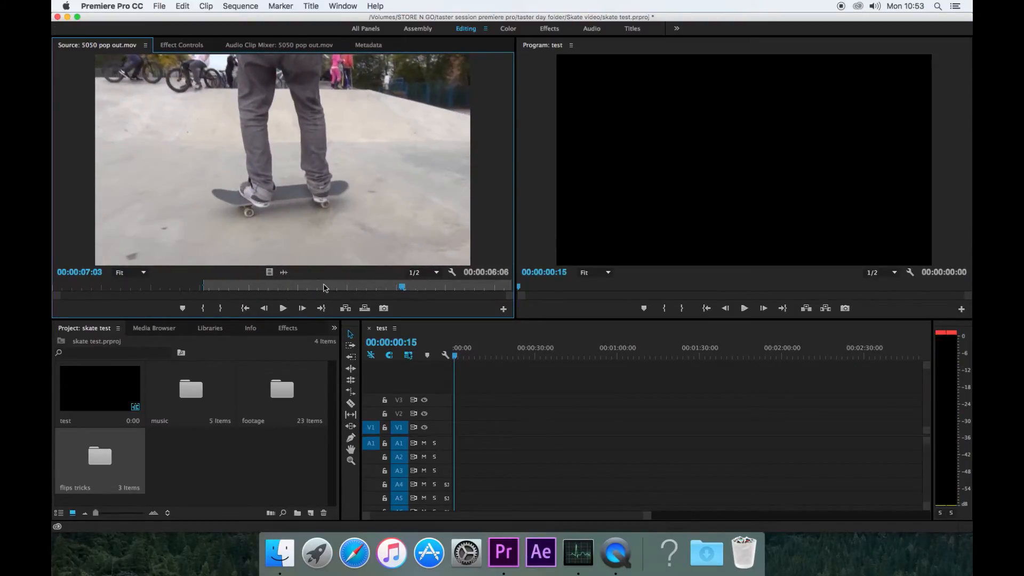
{"action": "left_click", "coordinate": [221, 308]}
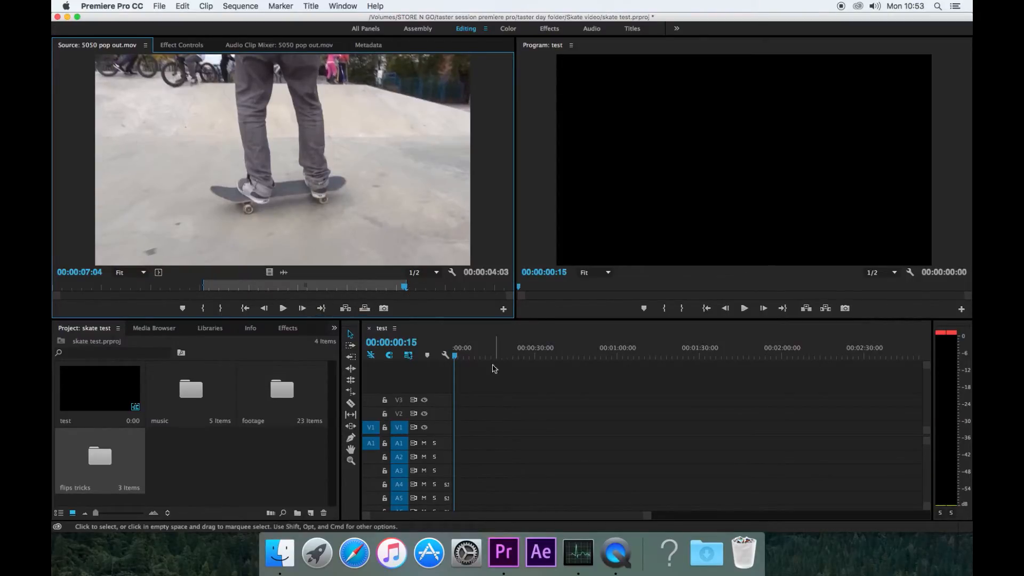
- Drop the trimmed clip at the start of V1 and change sequence settings to match it
{"action": "left_click", "coordinate": [295, 145]}
{"action": "left_click_drag", "start_coordinate": [295, 145], "coordinate": [442, 436]}
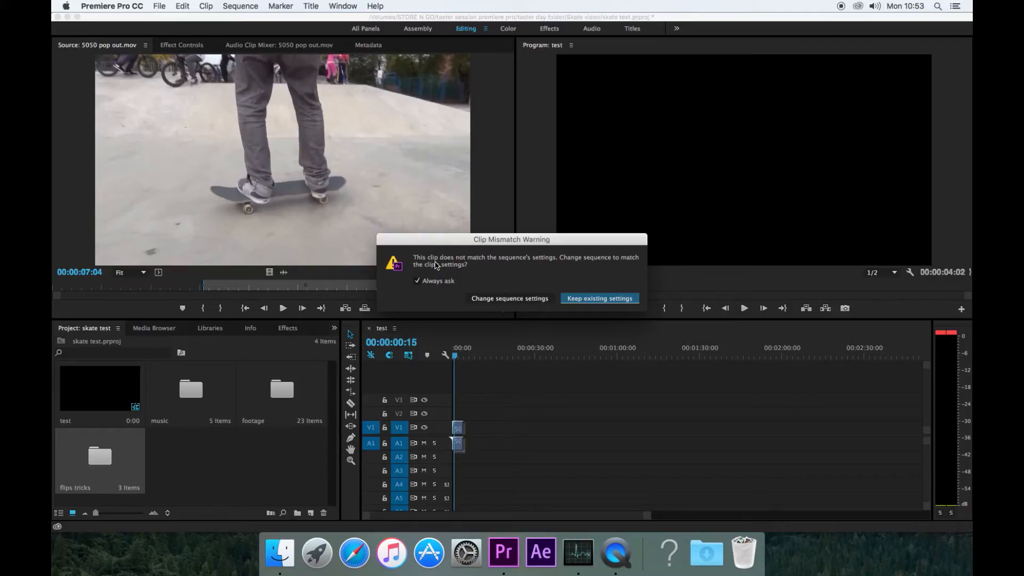
{"action": "left_click", "coordinate": [499, 302]}
{"action": "left_click", "coordinate": [512, 300]}
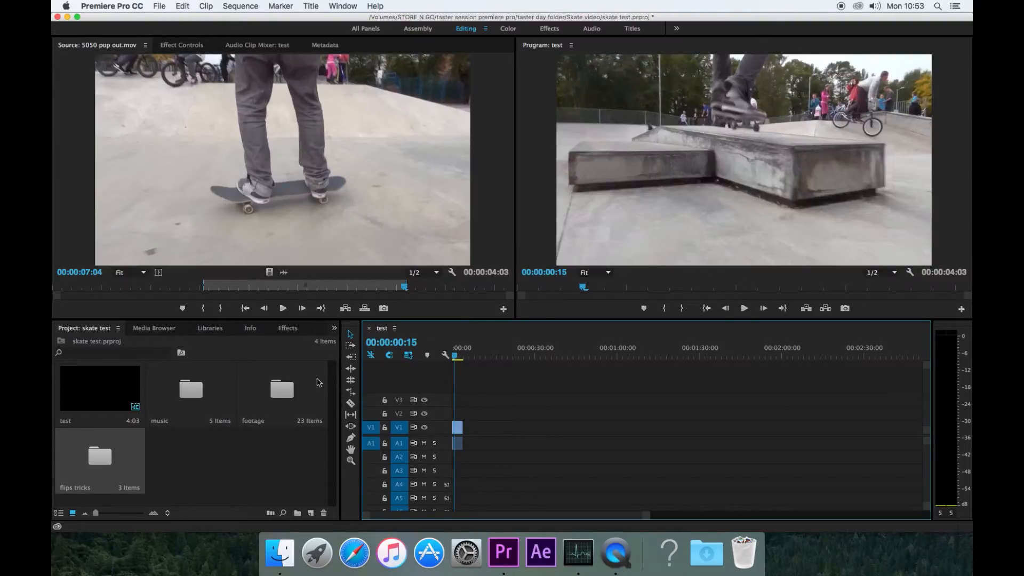
- Place nose grind.mov from the footage bin on the timeline after the 5050 pop out clip
{"action": "double_click", "coordinate": [282, 402]}
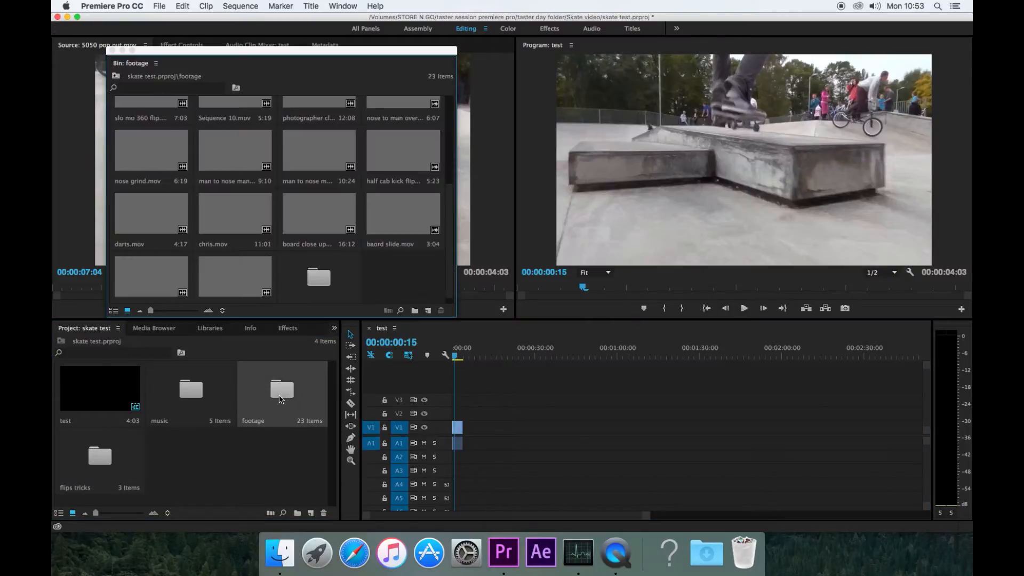
{"action": "left_click", "coordinate": [176, 159]}
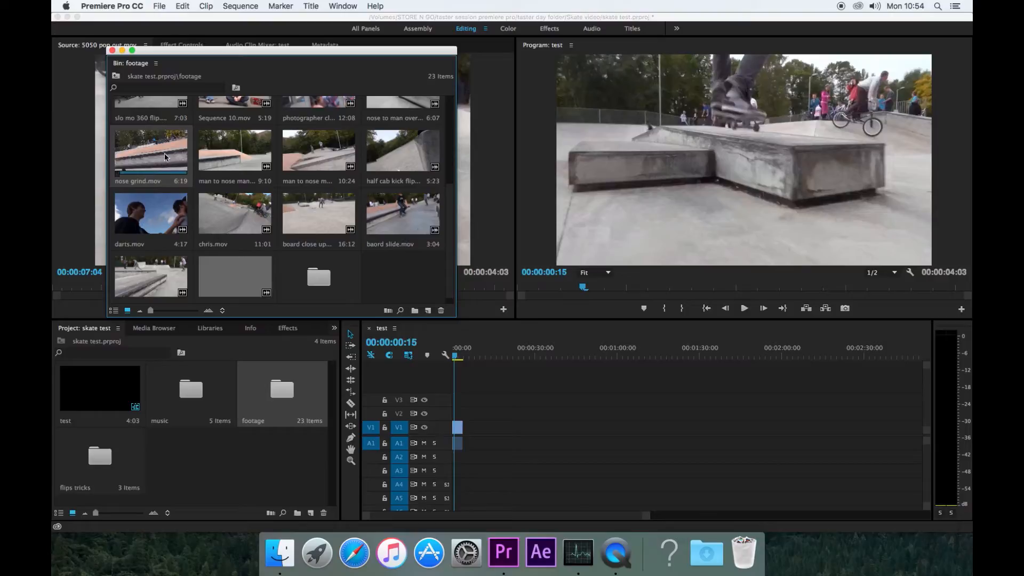
{"action": "left_click_drag", "start_coordinate": [154, 150], "coordinate": [488, 431]}
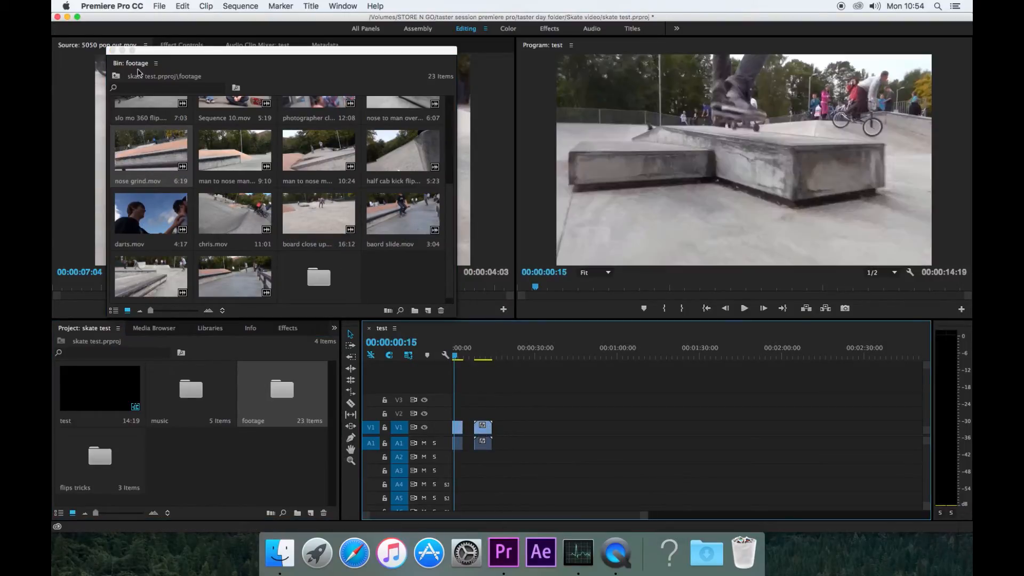
{"action": "left_click", "coordinate": [113, 51]}
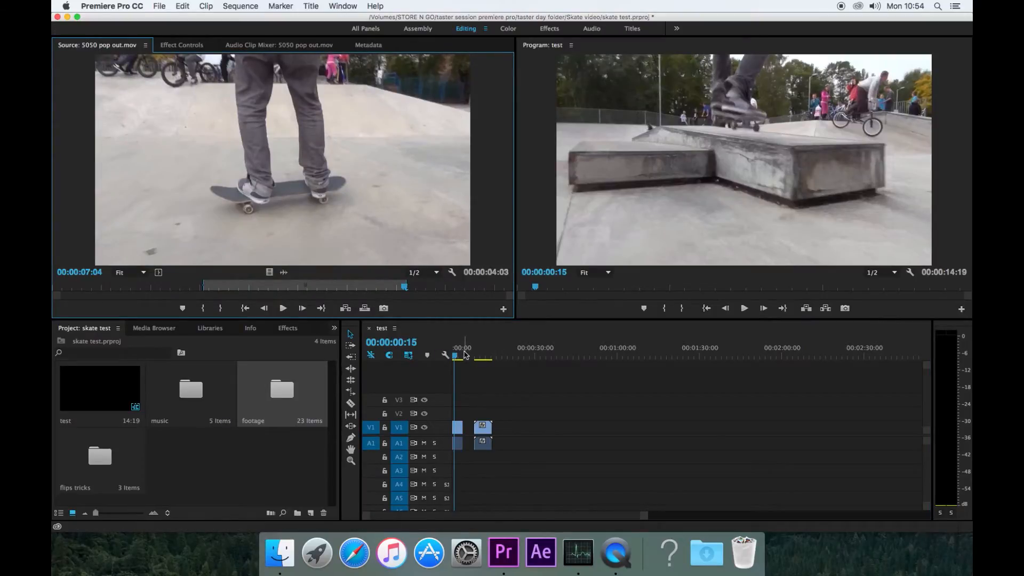
{"action": "left_click_drag", "start_coordinate": [465, 356], "coordinate": [484, 354]}
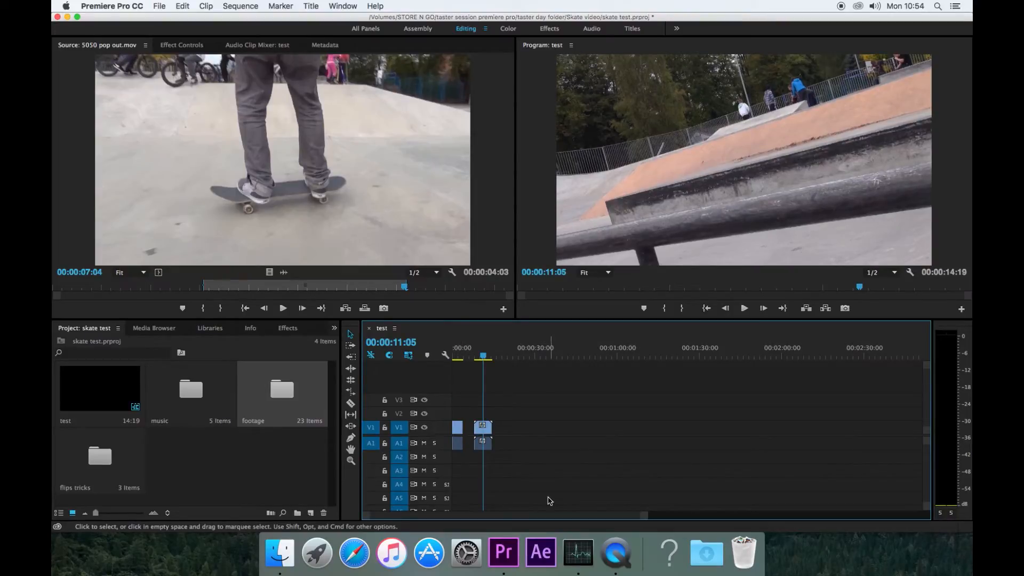
- Scrub the sequence playhead into the nose grind clip to 00:00:11:13
{"action": "mouse_move", "coordinate": [425, 516]}
{"action": "left_mouse_down"}
{"action": "mouse_move", "coordinate": [547, 517]}
{"action": "mouse_move", "coordinate": [426, 516]}
{"action": "left_mouse_up"}
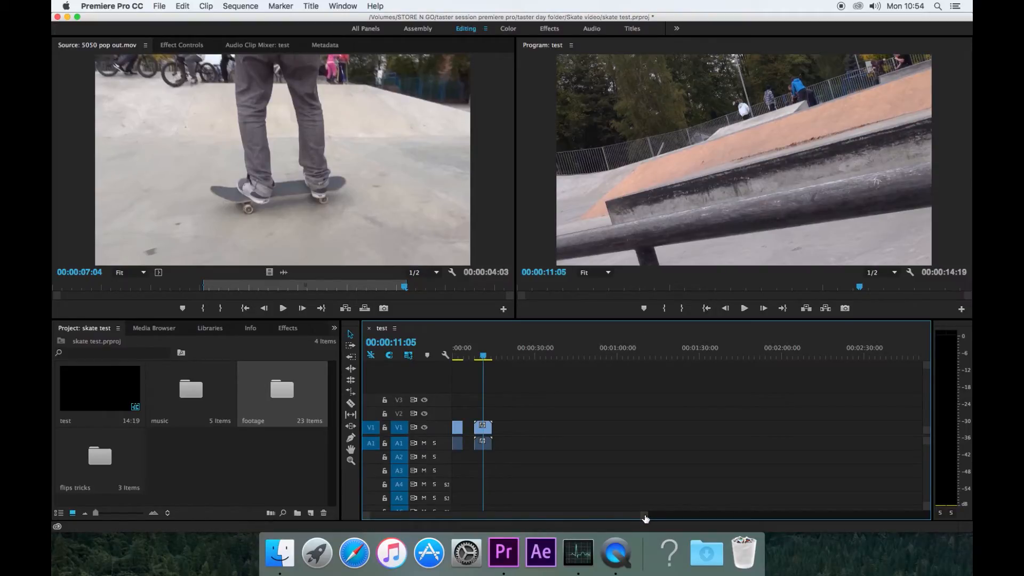
{"action": "left_click_drag", "start_coordinate": [646, 517], "coordinate": [545, 516]}
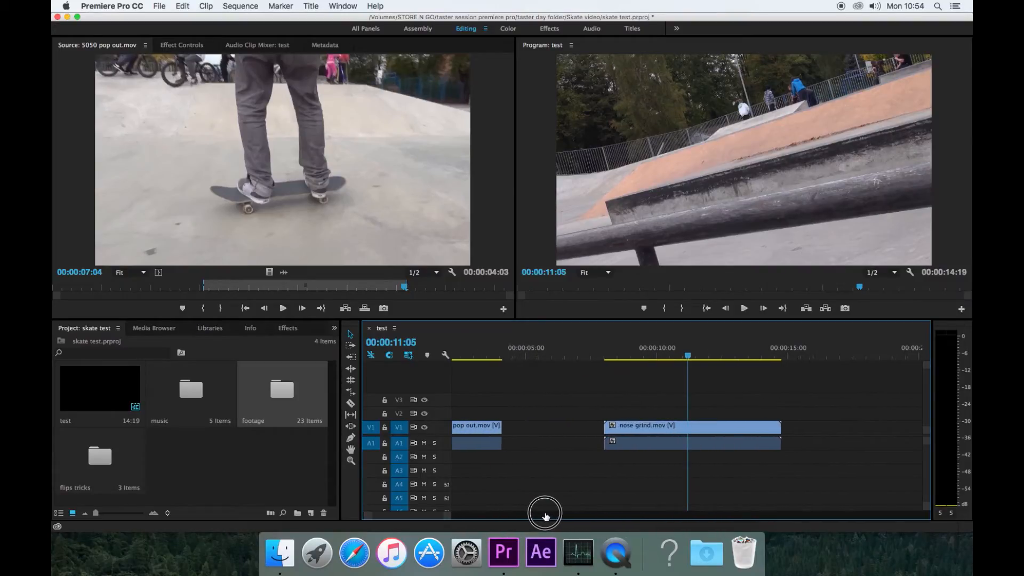
{"action": "left_click", "coordinate": [610, 354]}
{"action": "left_click_drag", "start_coordinate": [610, 353], "coordinate": [699, 367]}
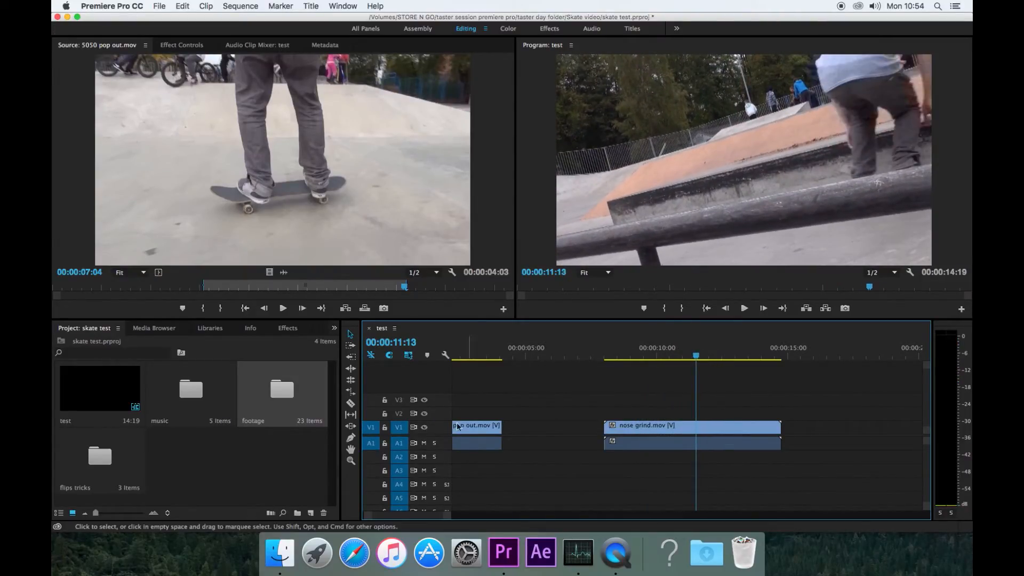
- Razor nose grind at the playhead, delete the first piece, and slide the remainder left
{"action": "left_click", "coordinate": [351, 404]}
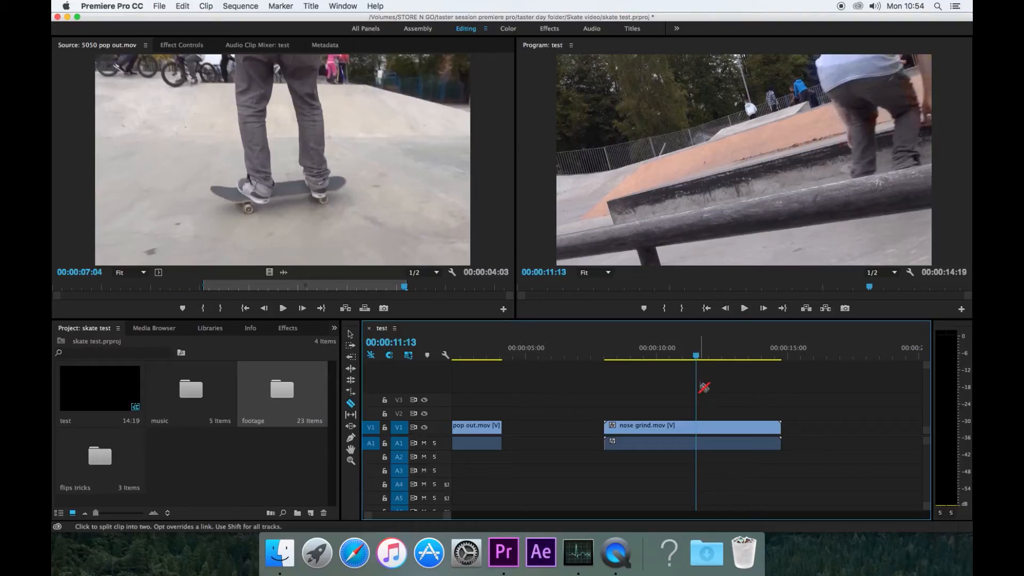
{"action": "left_click", "coordinate": [700, 429]}
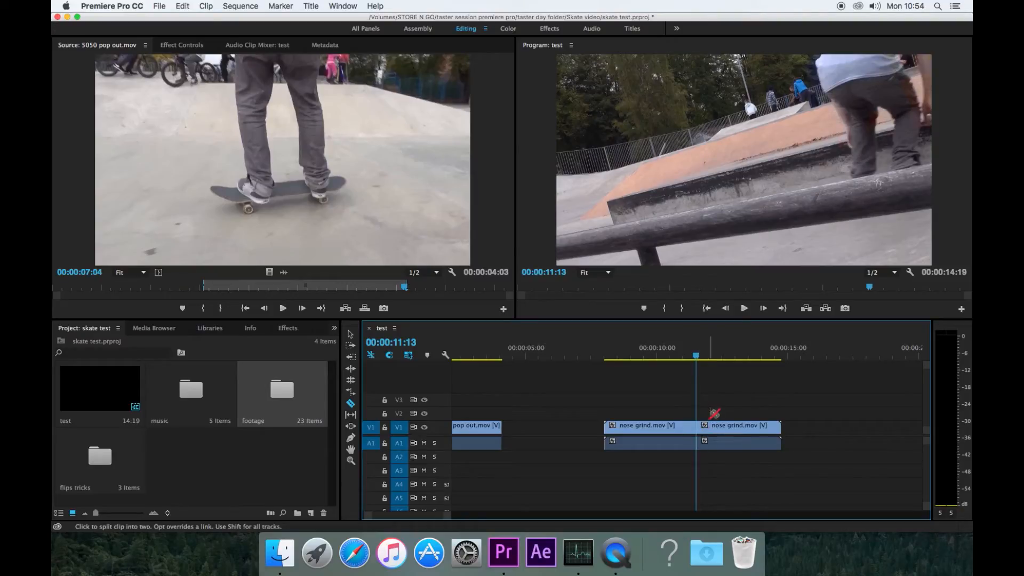
{"action": "left_click", "coordinate": [352, 335]}
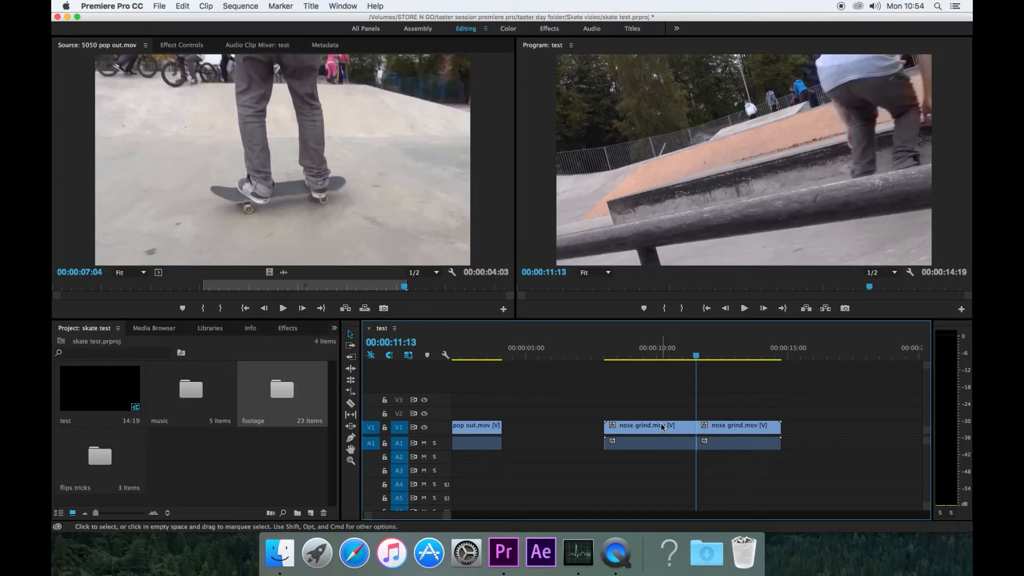
{"action": "left_click", "coordinate": [662, 427]}
{"action": "key", "text": "Delete"}
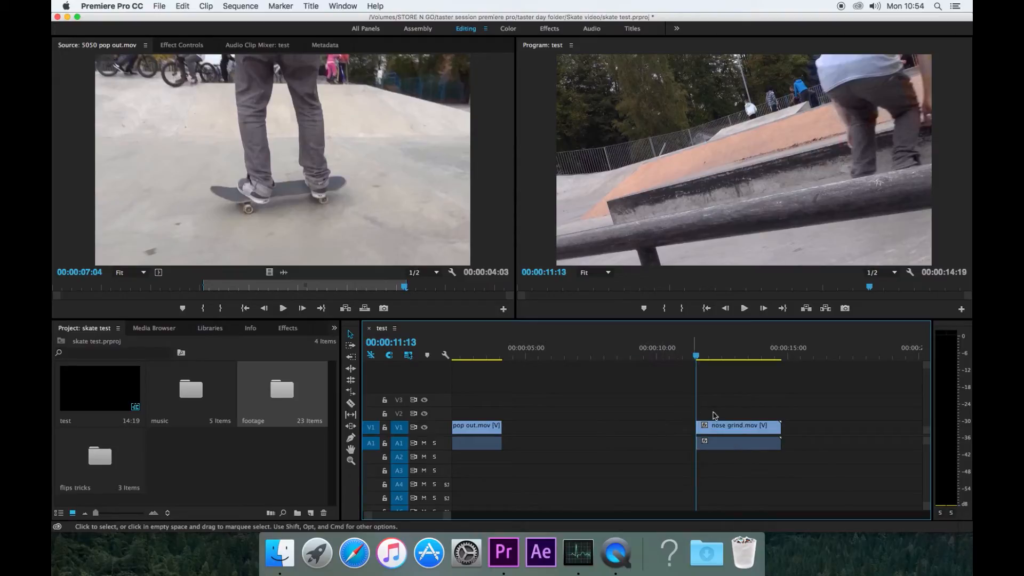
{"action": "left_click_drag", "start_coordinate": [733, 433], "coordinate": [653, 427]}
{"action": "left_click_drag", "start_coordinate": [611, 352], "coordinate": [663, 362]}
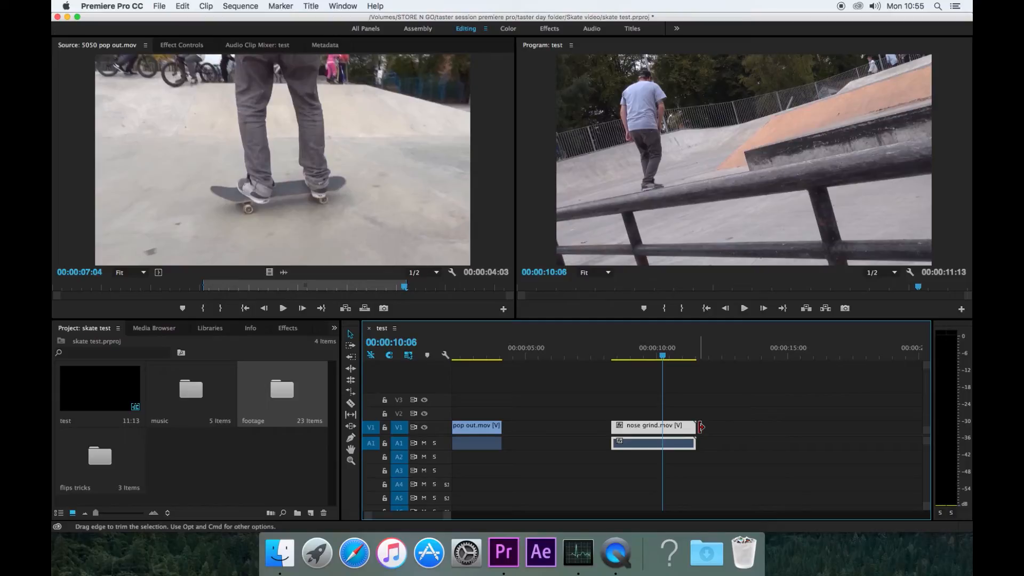
- Trim the nose grind clip's end back to the playhead
{"action": "left_click_drag", "start_coordinate": [701, 427], "coordinate": [666, 426]}
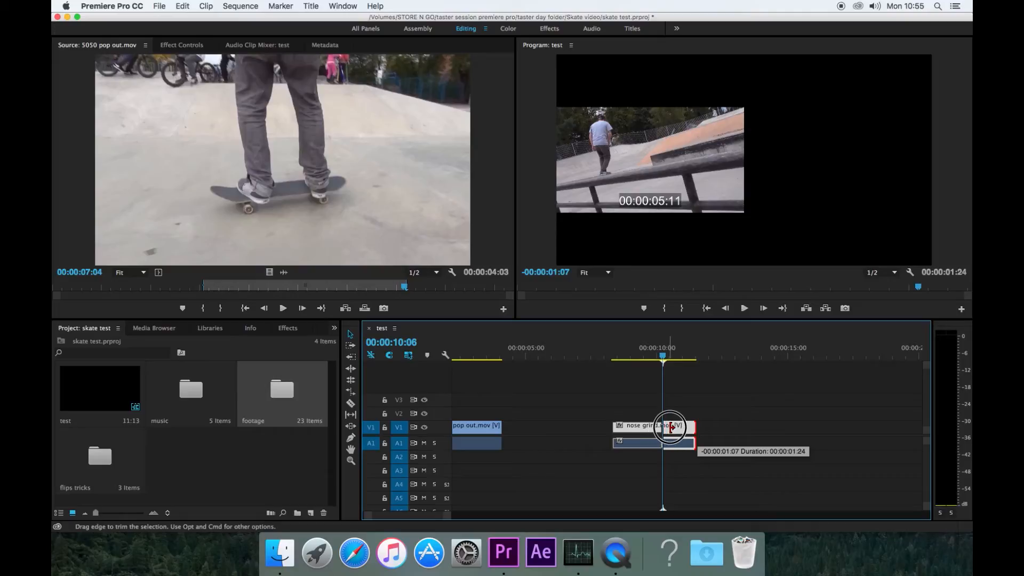
{"action": "mouse_move", "coordinate": [666, 426]}
{"action": "left_mouse_down"}
{"action": "mouse_move", "coordinate": [666, 388]}
{"action": "mouse_move", "coordinate": [666, 426]}
{"action": "left_mouse_up"}
{"action": "left_click", "coordinate": [663, 356]}
{"action": "left_click_drag", "start_coordinate": [663, 355], "coordinate": [502, 376]}
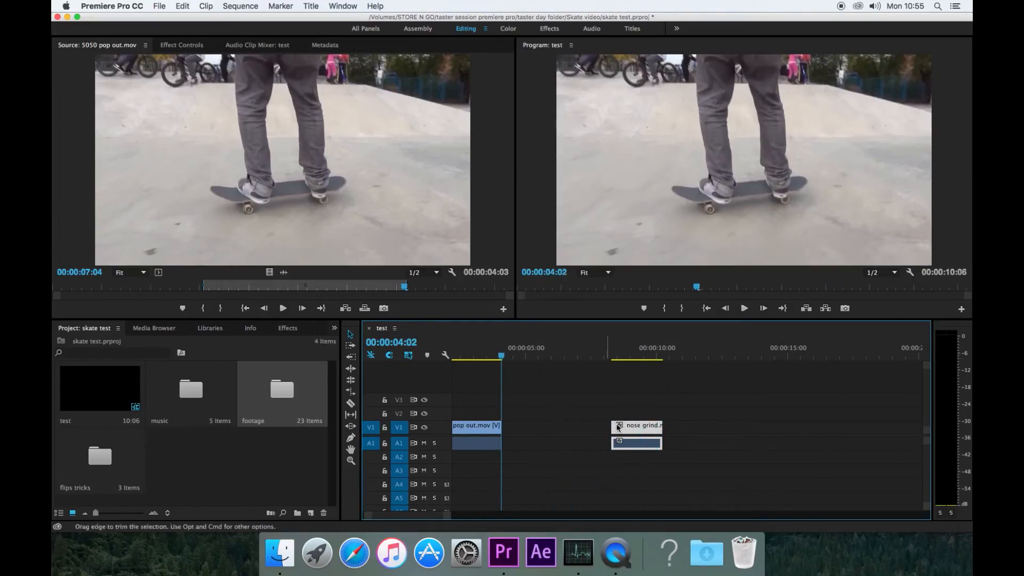
- Delete the gap between the clips so the sequence runs 00:00:06:02
{"action": "left_click_drag", "start_coordinate": [635, 425], "coordinate": [592, 427]}
{"action": "left_click", "coordinate": [535, 428]}
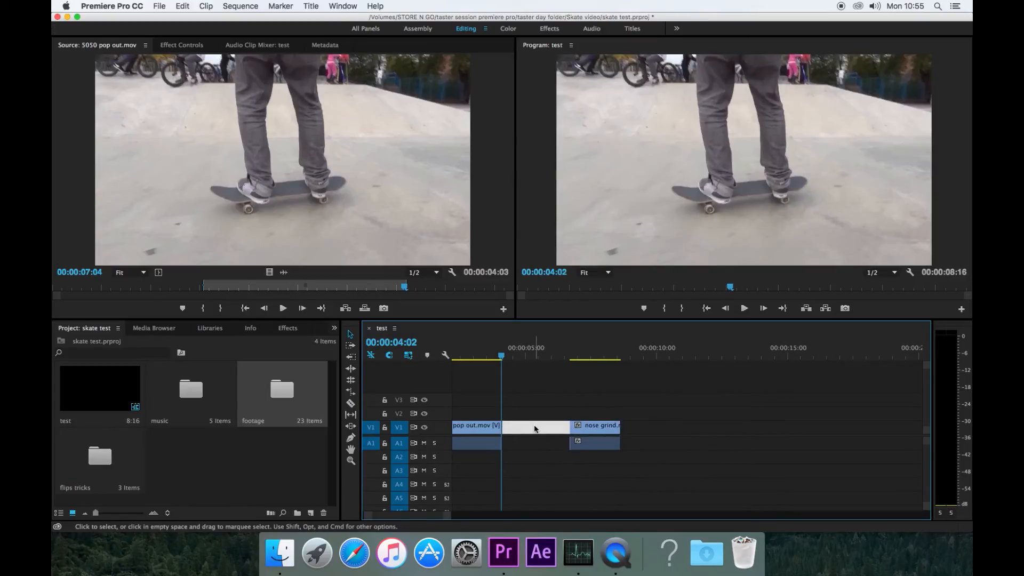
{"action": "key", "text": "Delete"}
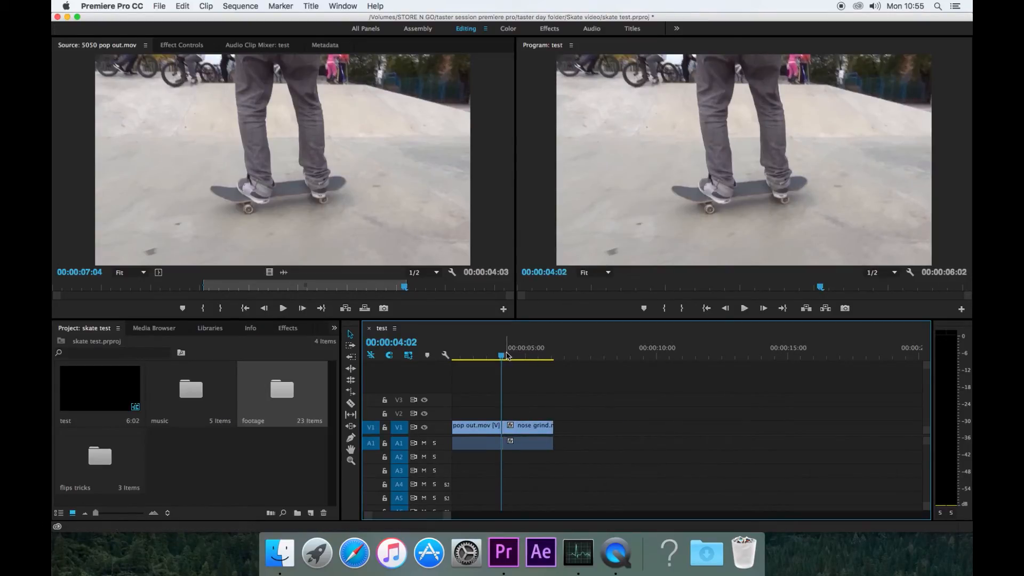
{"action": "left_click_drag", "start_coordinate": [503, 355], "coordinate": [477, 358]}
{"action": "key", "text": "Home"}
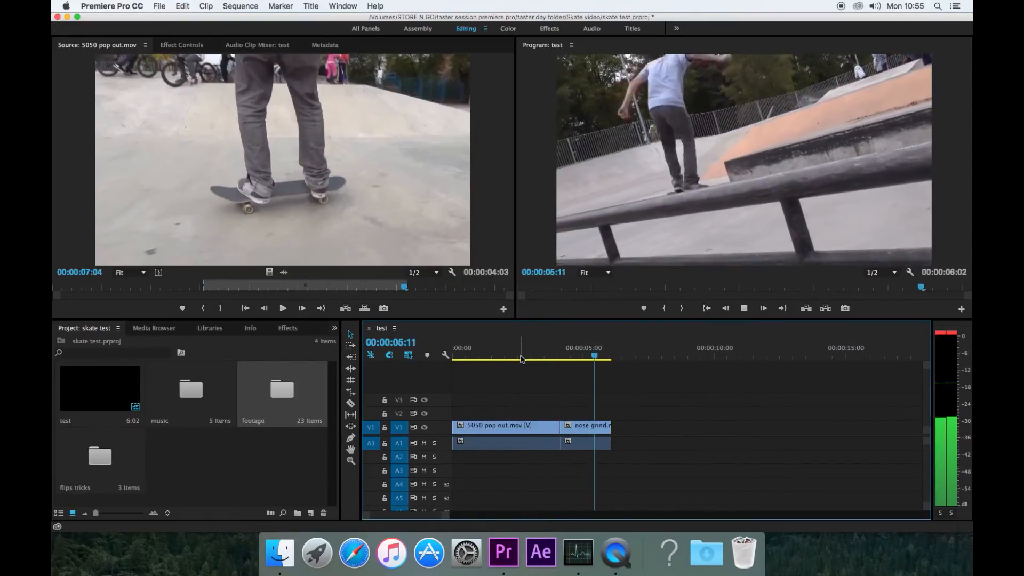
- Play the sequence, dismiss the Creative Cloud sign-in prompt, and bring up the Effects panel
{"action": "key", "text": "space"}
{"action": "key", "text": "space"}
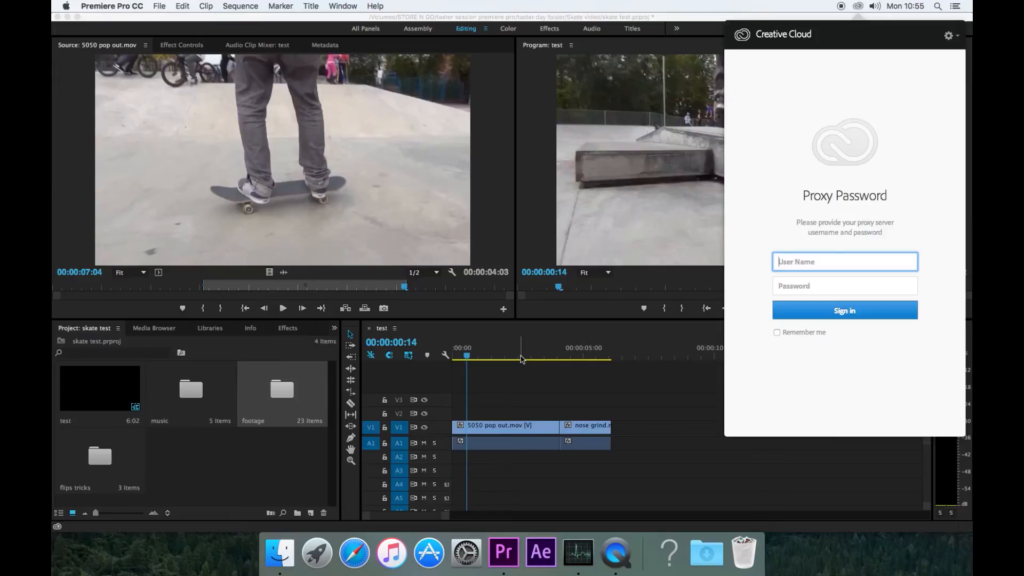
{"action": "left_click", "coordinate": [857, 7]}
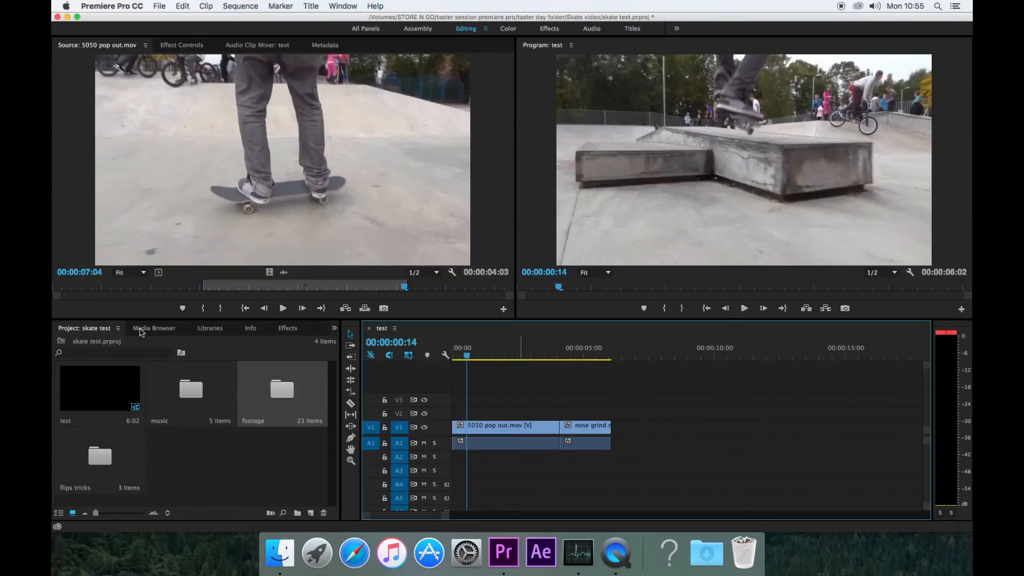
{"action": "left_click", "coordinate": [160, 328]}
{"action": "left_click", "coordinate": [210, 328]}
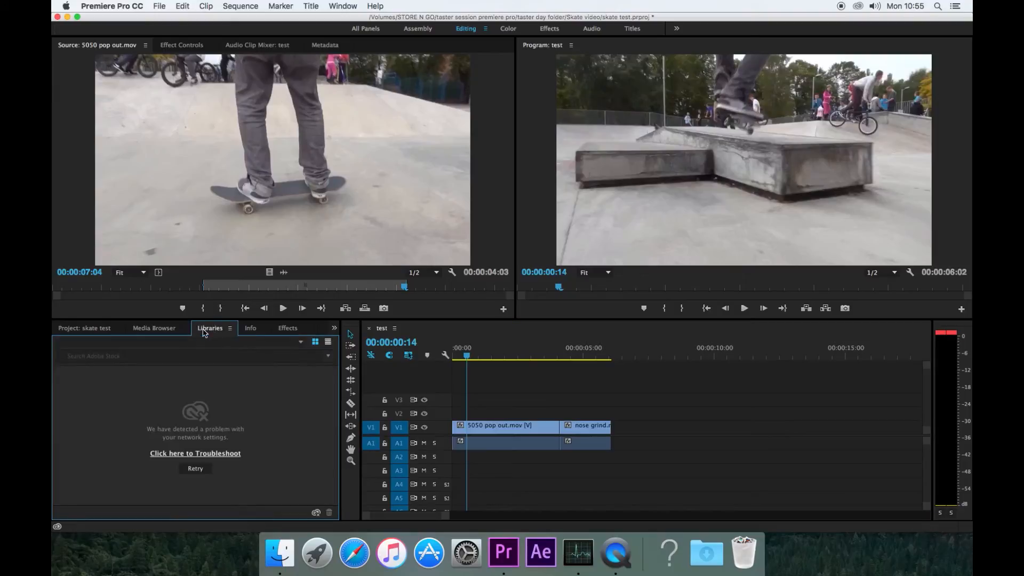
{"action": "left_click", "coordinate": [251, 328]}
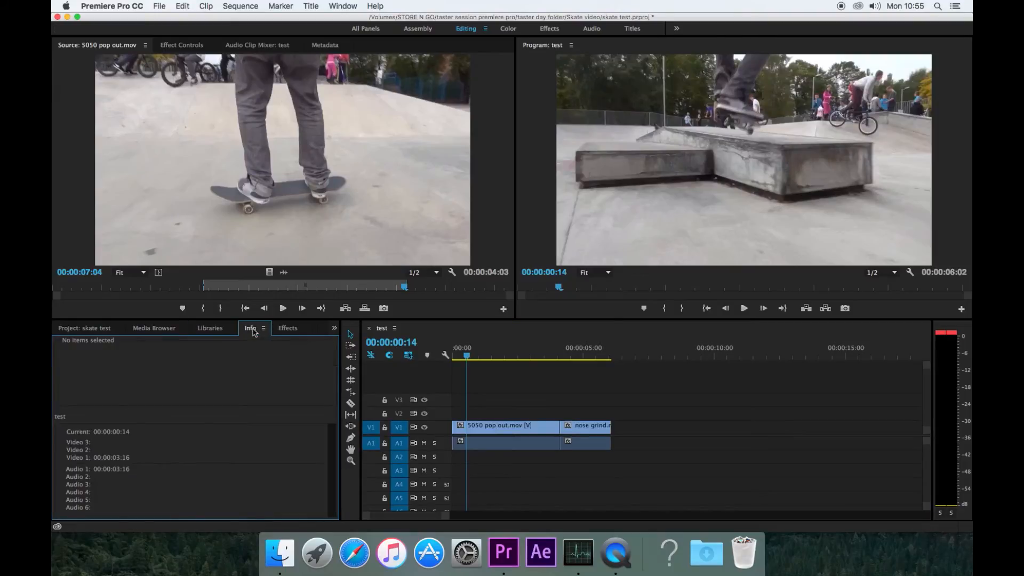
{"action": "left_click", "coordinate": [288, 329]}
{"action": "scroll", "coordinate": [315, 328], "scroll_direction": "up", "scroll_amount": 4}
{"action": "scroll", "coordinate": [264, 334], "scroll_direction": "down", "scroll_amount": 6}
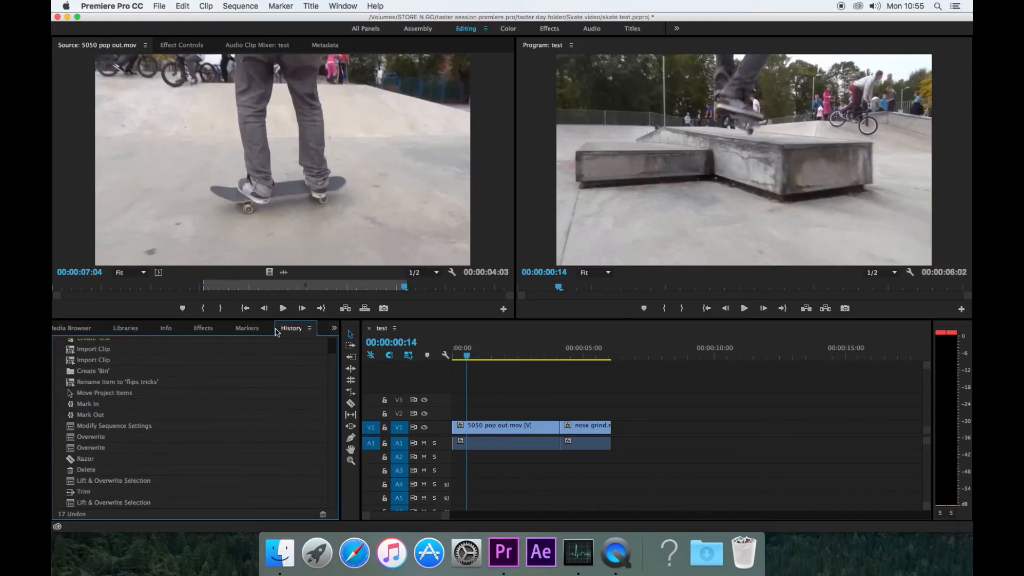
{"action": "left_click", "coordinate": [206, 328]}
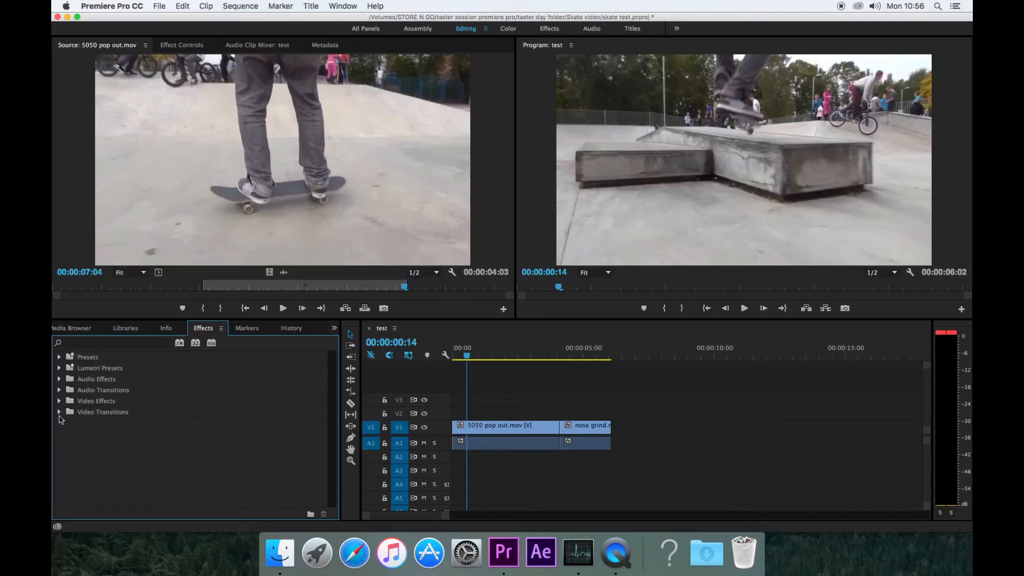
- Expand Video Transitions > Dissolve and drag Cross Dissolve toward the edit point on V1
{"action": "left_click", "coordinate": [59, 412]}
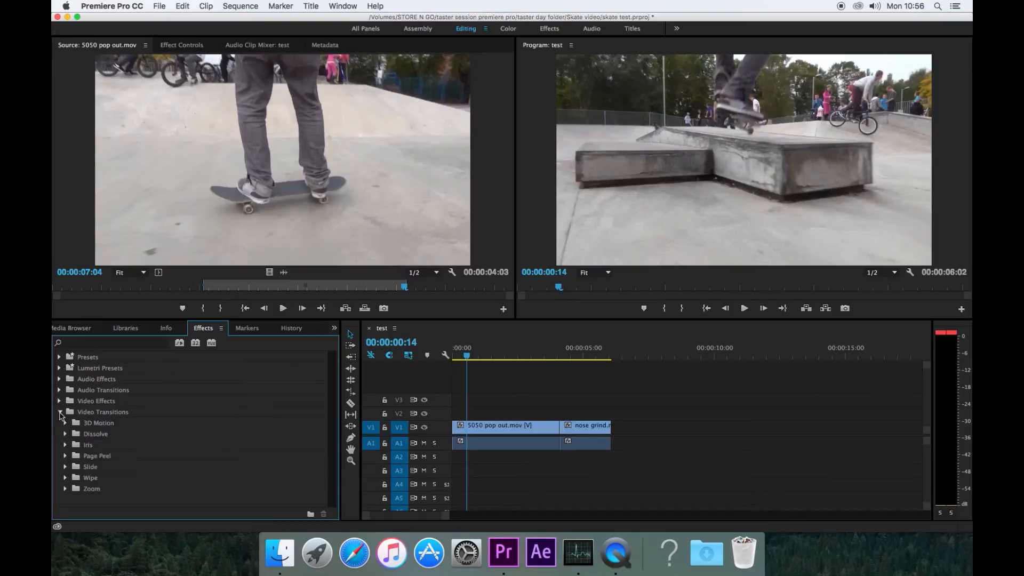
{"action": "left_click", "coordinate": [66, 434]}
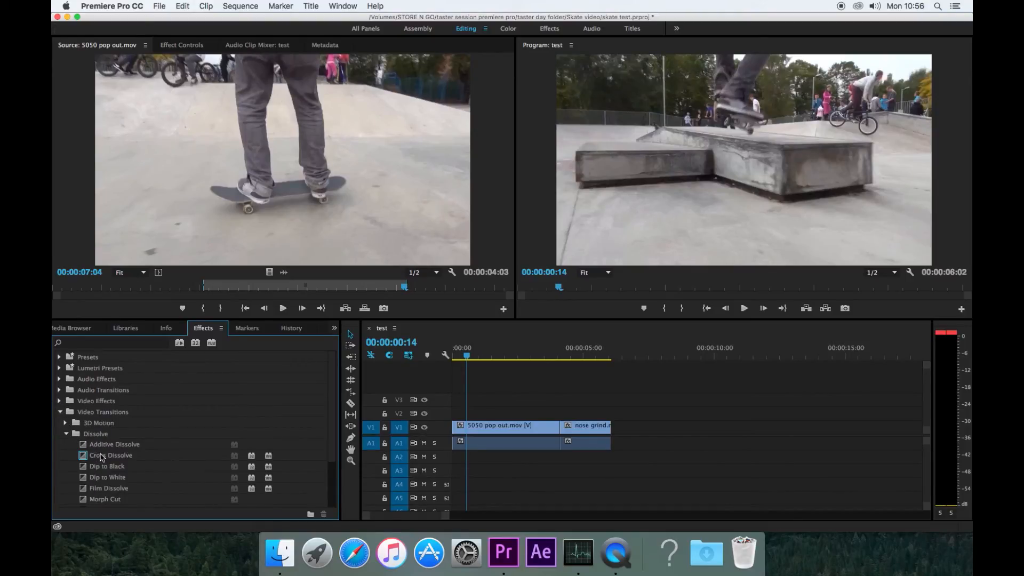
{"action": "scroll", "coordinate": [102, 457], "scroll_direction": "down", "scroll_amount": 3}
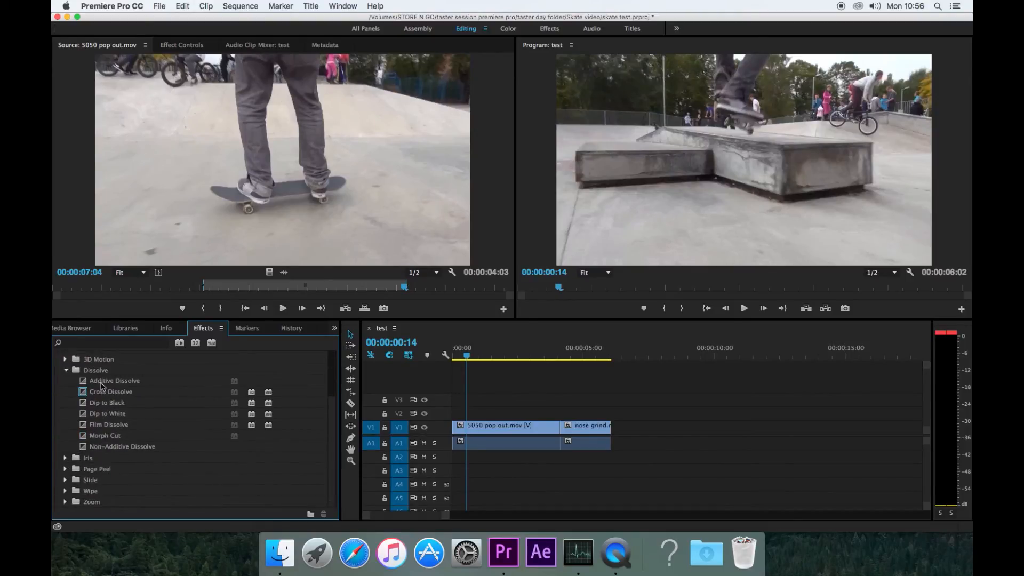
{"action": "left_click", "coordinate": [98, 395]}
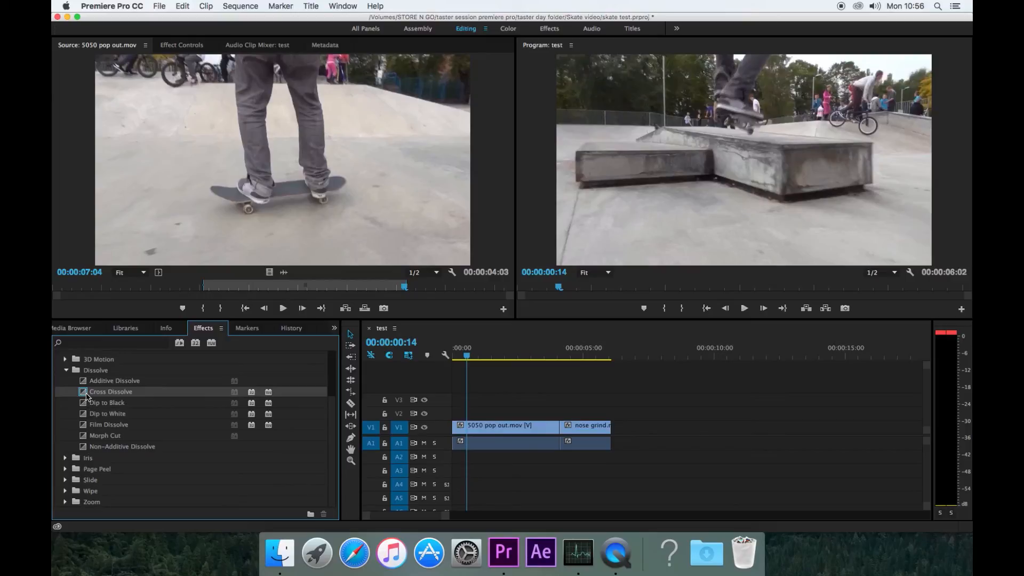
{"action": "left_click", "coordinate": [87, 396]}
{"action": "left_click_drag", "start_coordinate": [87, 396], "coordinate": [557, 431]}
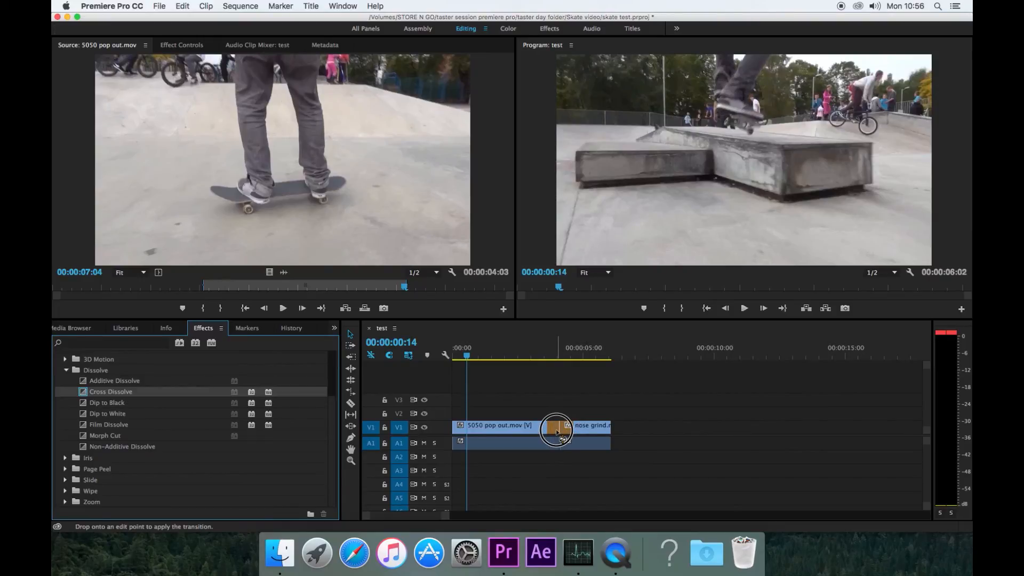
- Apply Cross Dissolve to the cut between 5050 pop out and nose grind
{"action": "left_click_drag", "start_coordinate": [558, 432], "coordinate": [555, 430]}
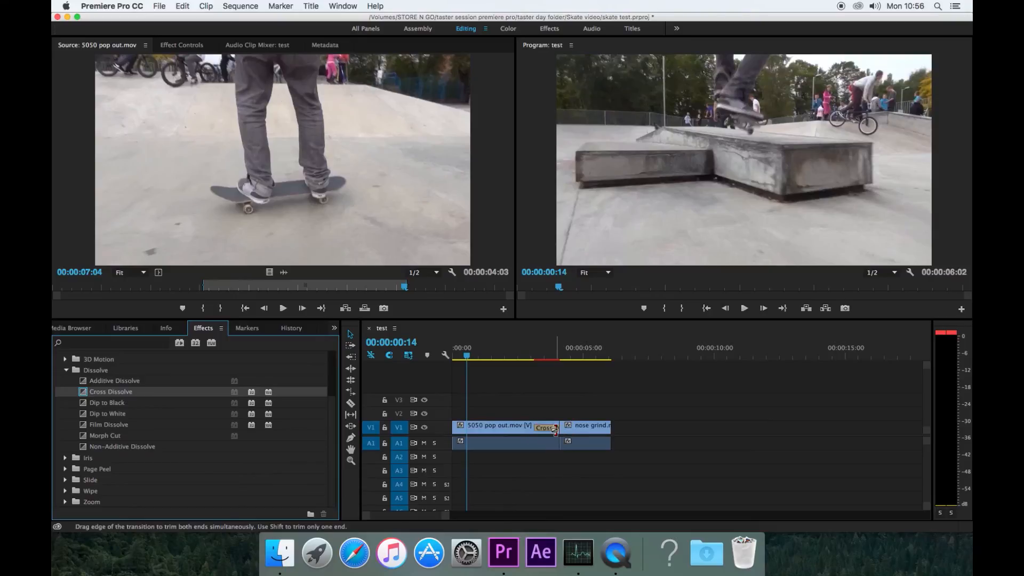
{"action": "key", "text": "super+z"}
{"action": "left_click_drag", "start_coordinate": [106, 391], "coordinate": [557, 425]}
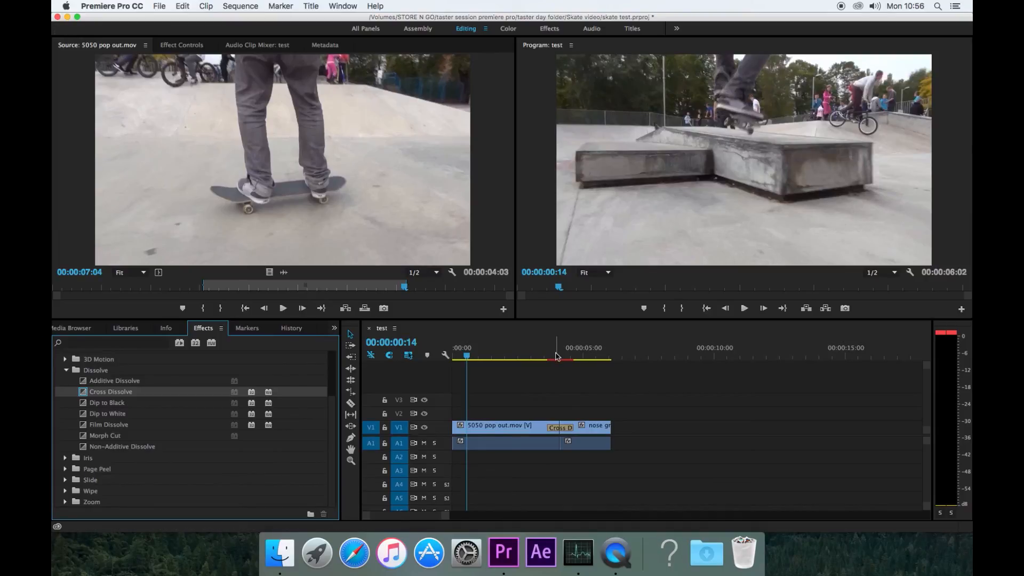
- Preview the transition and collapse the Dissolve and Video Transitions folders
{"action": "mouse_move", "coordinate": [523, 355]}
{"action": "left_mouse_down"}
{"action": "mouse_move", "coordinate": [545, 354]}
{"action": "mouse_move", "coordinate": [537, 358]}
{"action": "left_mouse_up"}
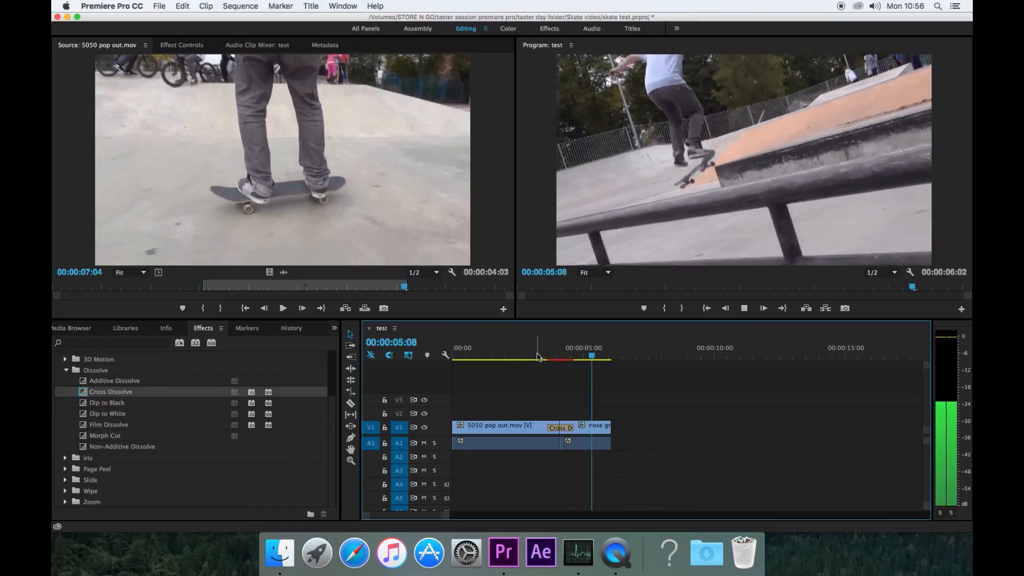
{"action": "key", "text": "space"}
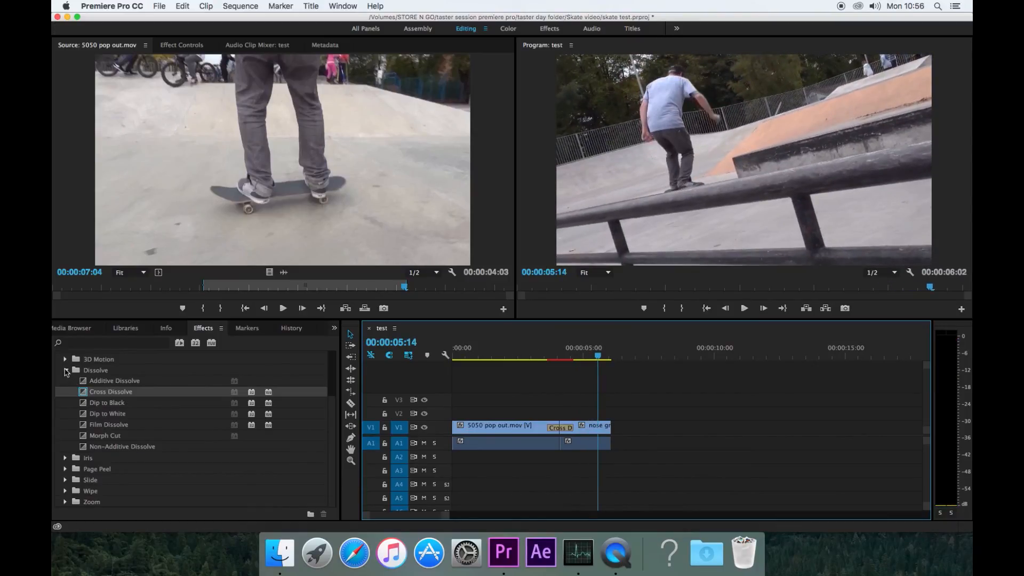
{"action": "left_click", "coordinate": [66, 370]}
{"action": "left_click", "coordinate": [61, 413]}
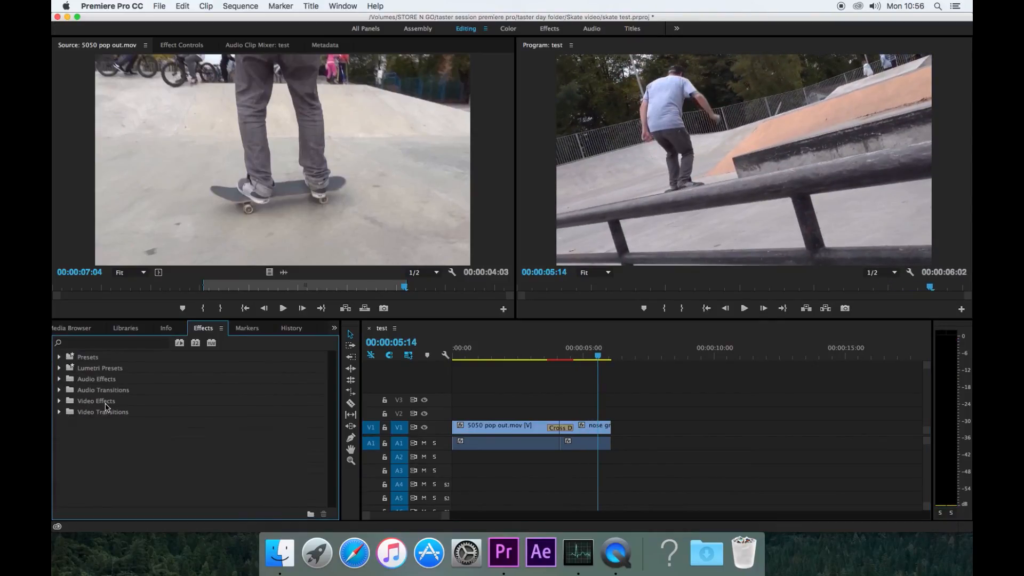